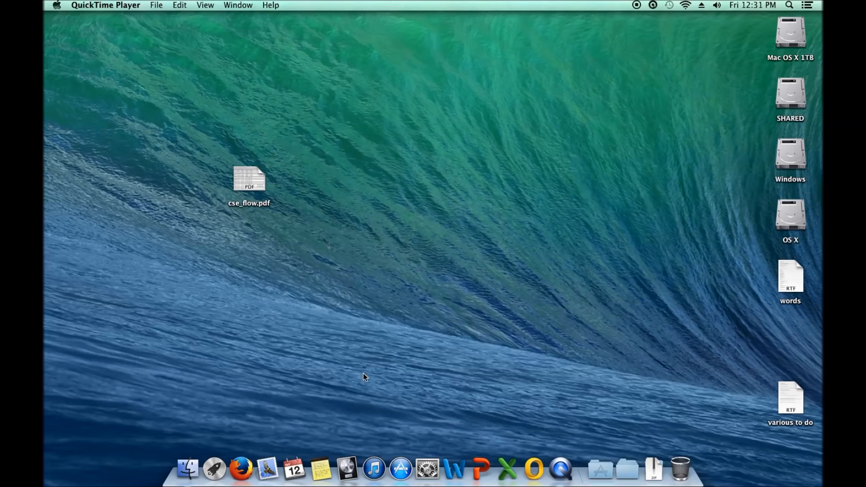
# Step: Open Logic Pro X and create a new project from the Electronic template
pyautogui.click(349, 465)
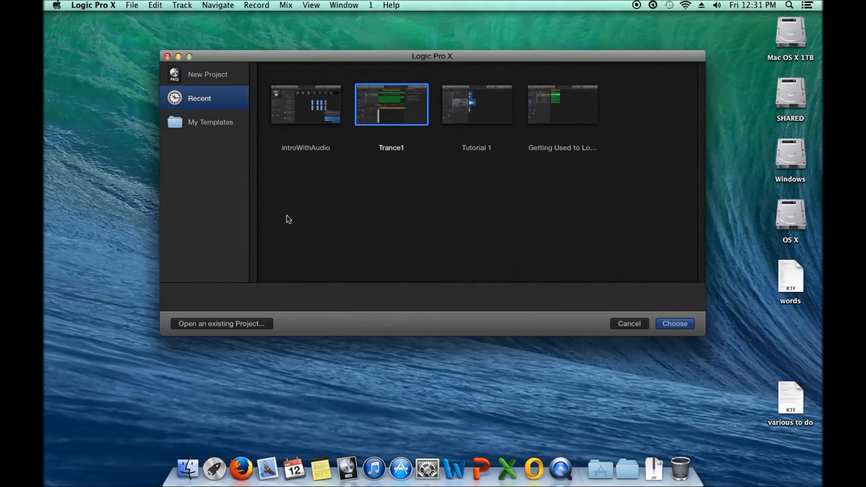
pyautogui.click(215, 79)
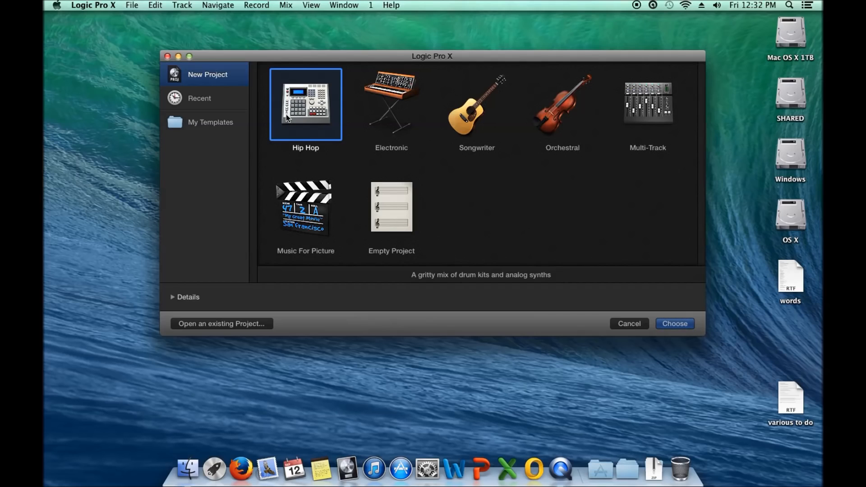
pyautogui.click(390, 119)
pyautogui.doubleClick(397, 109)
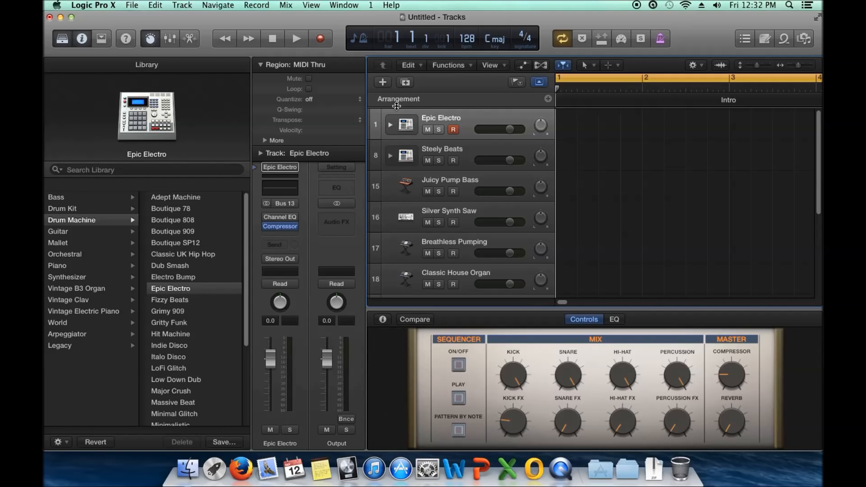
# Step: Hide the Library and the Smart Controls, and collapse the Region inspector to enlarge the tracks area
pyautogui.click(62, 40)
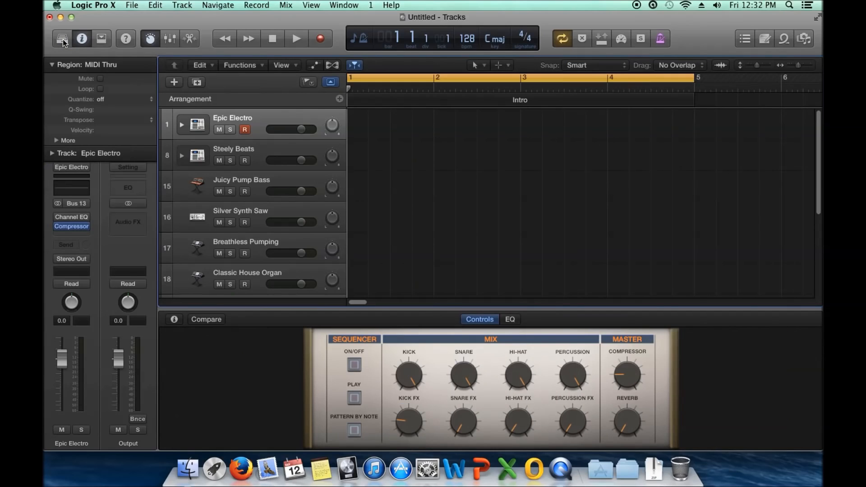
pyautogui.click(52, 65)
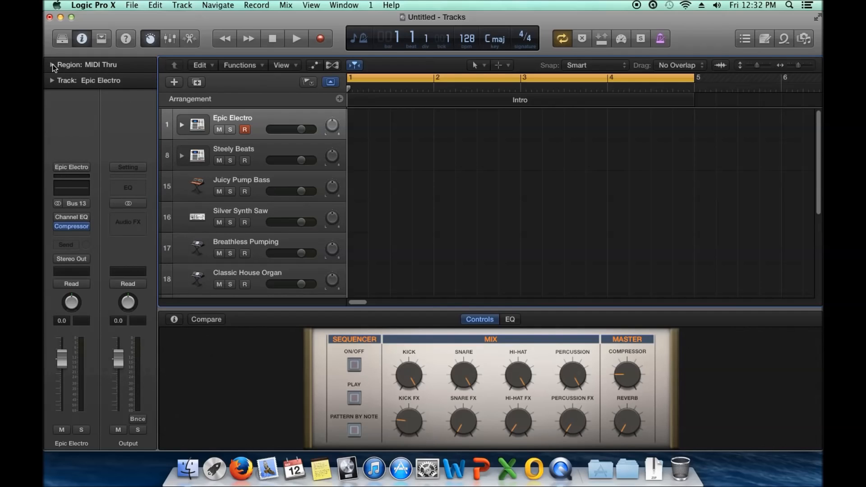
pyautogui.click(483, 320)
pyautogui.click(484, 292)
pyautogui.press('b')
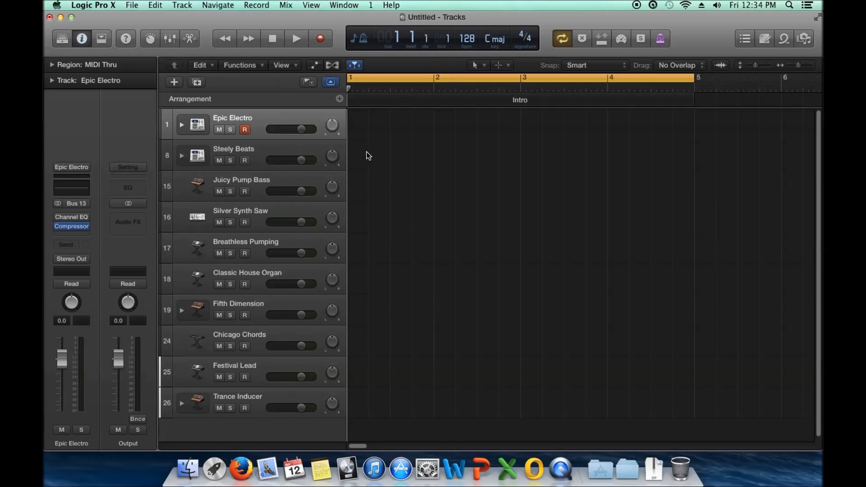
# Step: Go through the template's tracks from Epic Electro to the Fifth Dimension stack, examining each one's channel strip and instrument
pyautogui.click(256, 152)
pyautogui.click(256, 183)
pyautogui.click(256, 212)
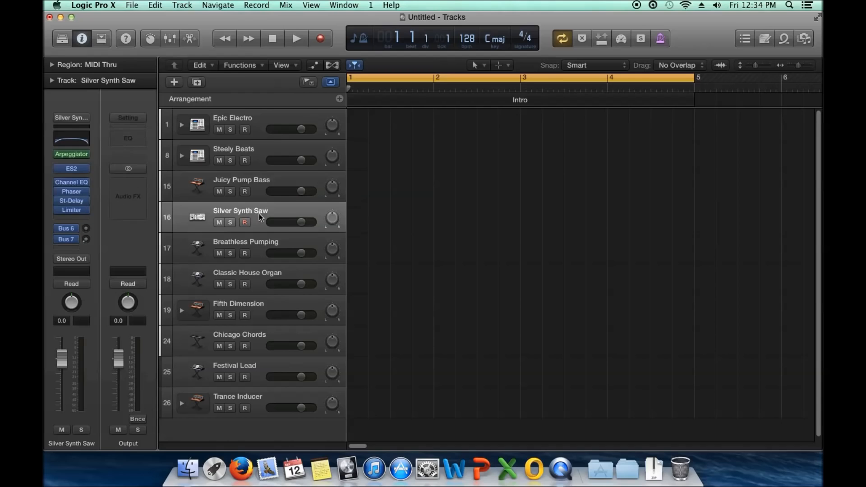
pyautogui.click(262, 251)
pyautogui.click(252, 273)
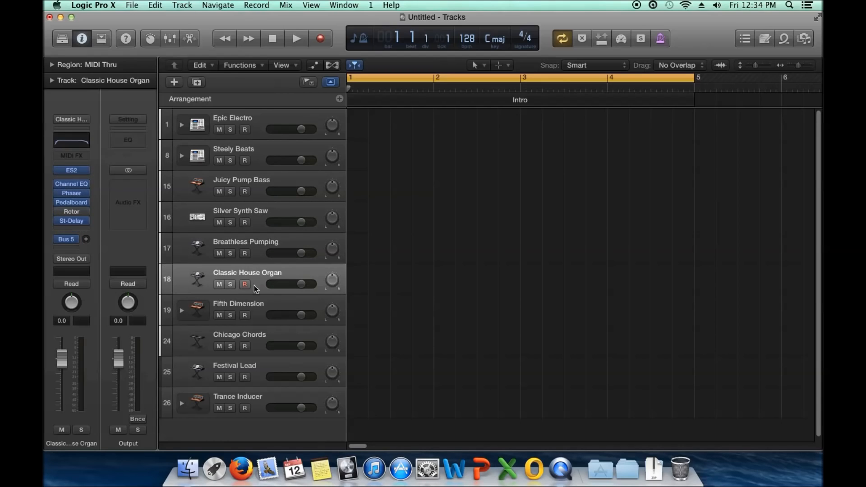
pyautogui.click(254, 305)
pyautogui.click(255, 122)
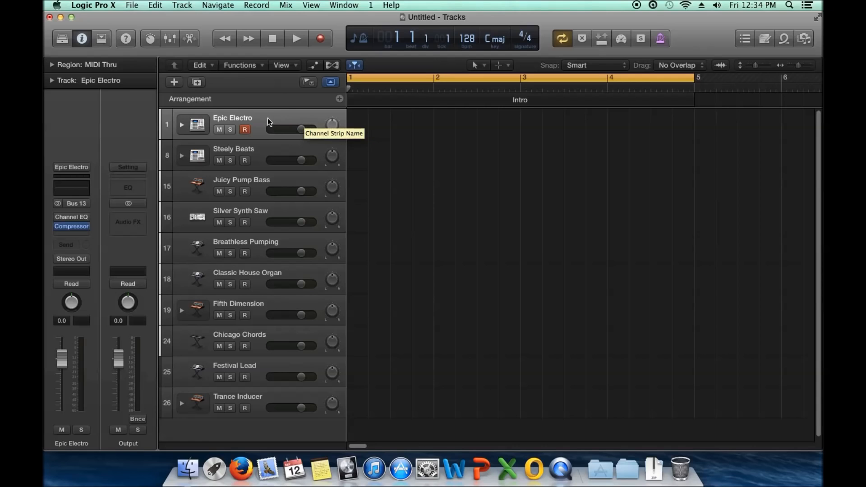
pyautogui.click(259, 149)
pyautogui.click(257, 185)
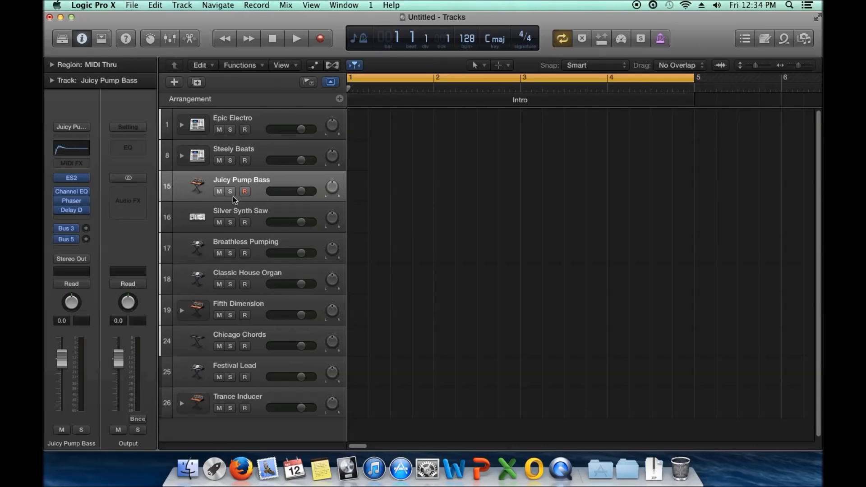
pyautogui.click(197, 217)
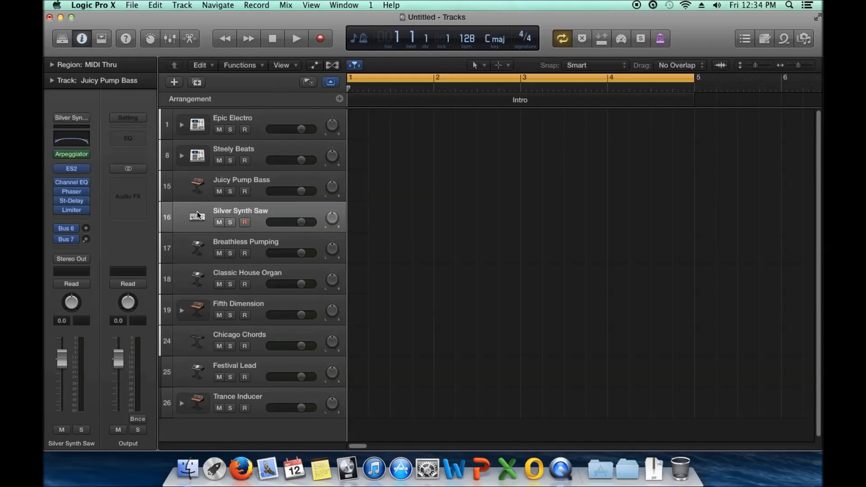
pyautogui.click(197, 253)
pyautogui.click(196, 284)
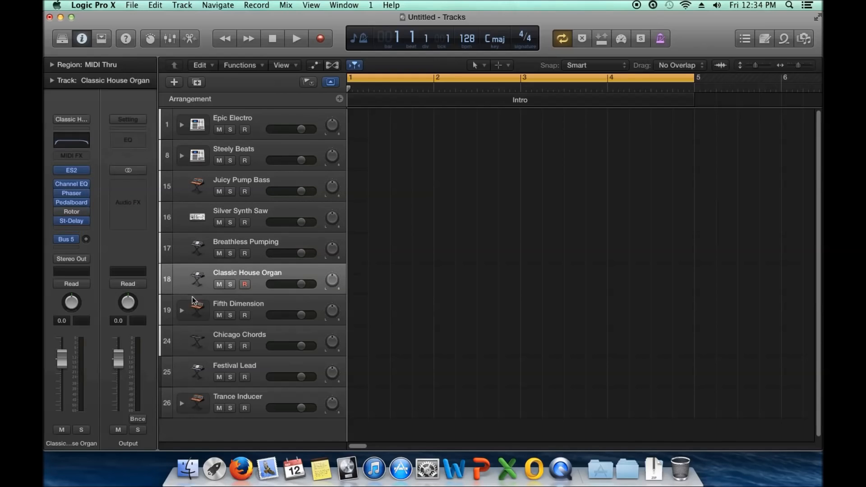
pyautogui.click(197, 308)
pyautogui.click(196, 341)
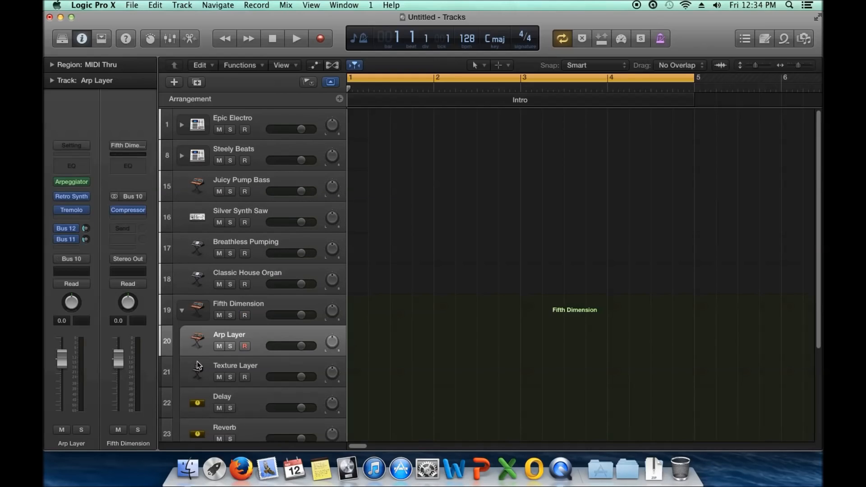
pyautogui.click(183, 311)
# Step: Show the Library for the Epic Electro track and load the Boutique 808 drum machine patch on it
pyautogui.click(253, 120)
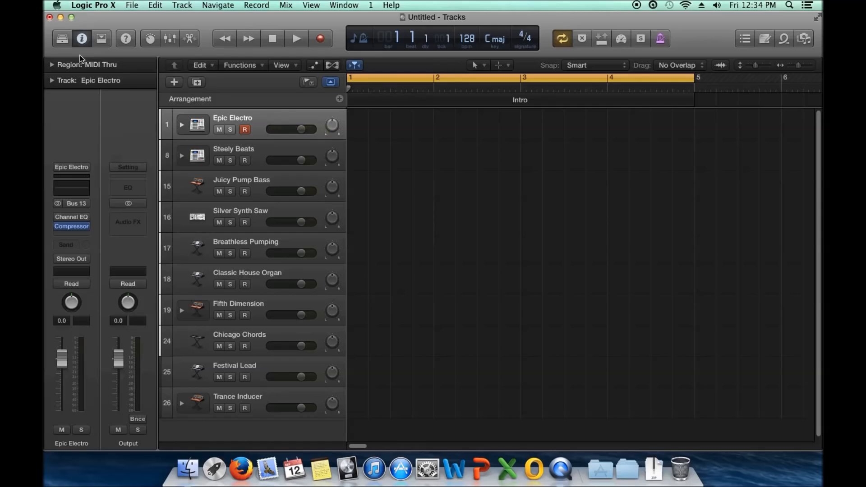
pyautogui.click(63, 39)
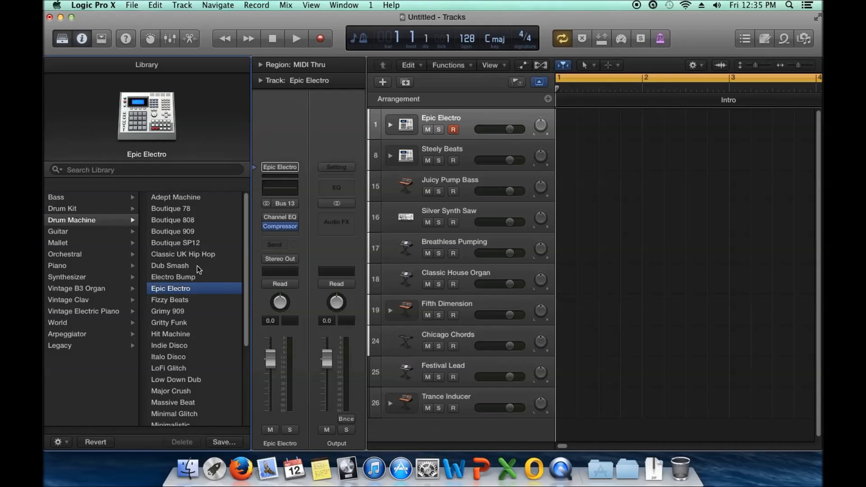
pyautogui.click(182, 219)
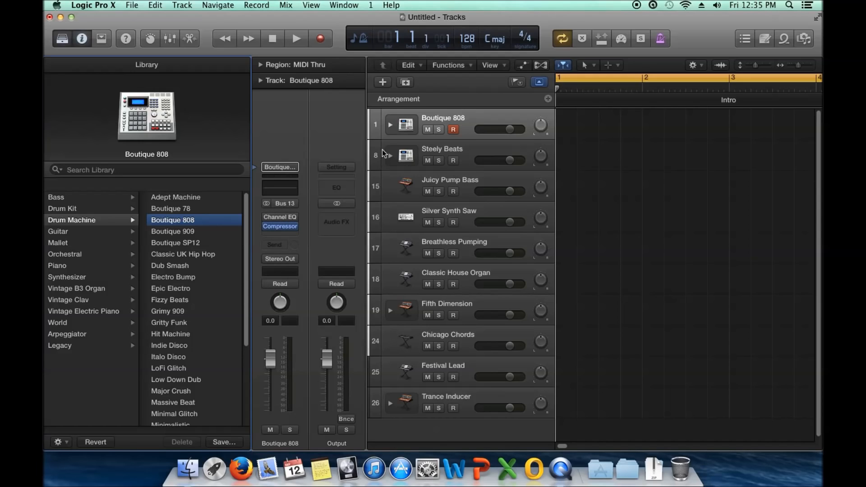
# Step: Expand the Boutique 808 track stack, examine its subtracks from Kick to Percussion, and collapse the stack again
pyautogui.click(391, 126)
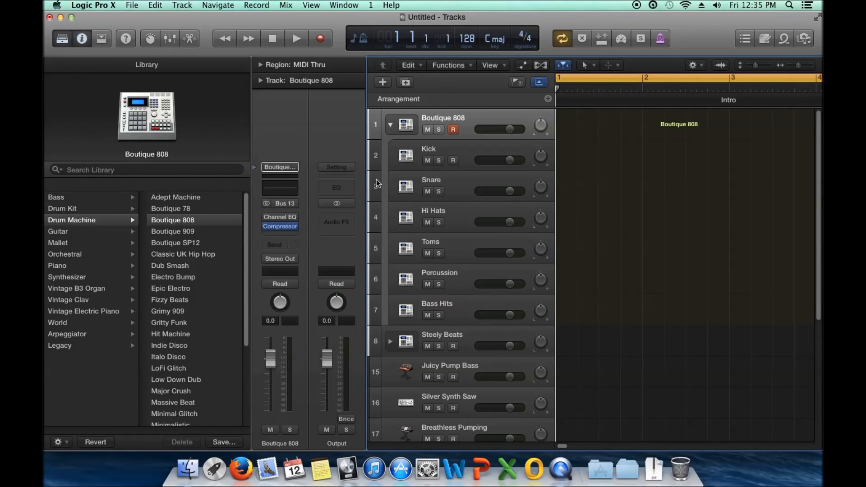
pyautogui.press('Down')
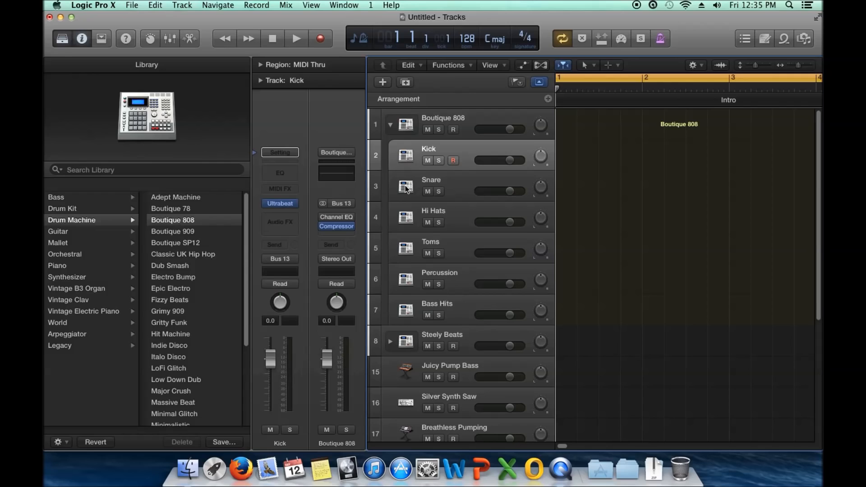
pyautogui.press('Down')
pyautogui.press('Down')
pyautogui.press('Down')
pyautogui.press('Down')
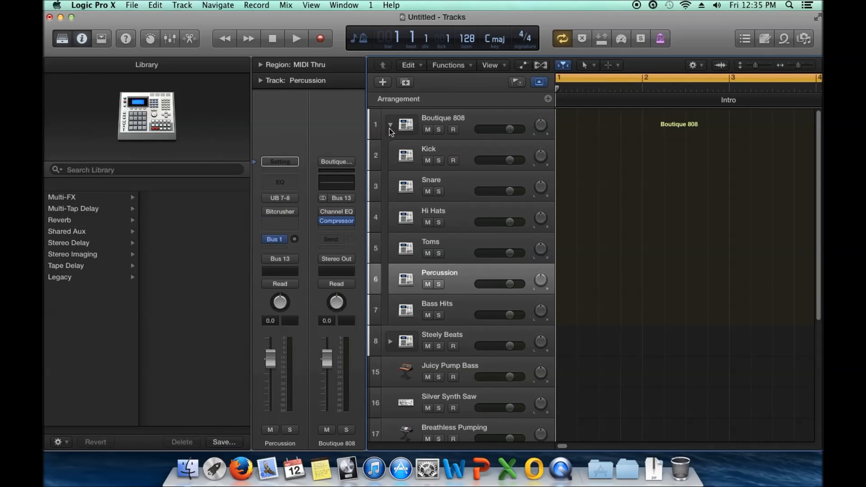
pyautogui.click(391, 126)
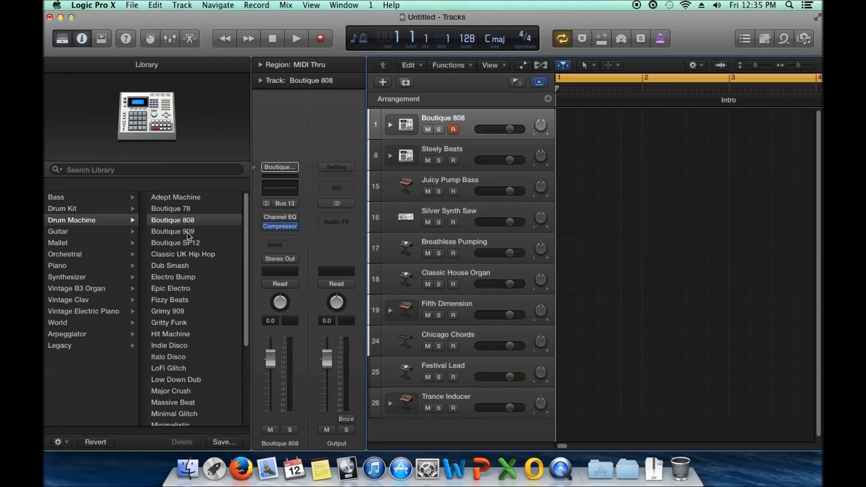
# Step: Try the Dub Smash and Epic Electro drum machine patches on the first track, and replace them with Fingerstyle Bass
pyautogui.click(186, 266)
pyautogui.click(185, 291)
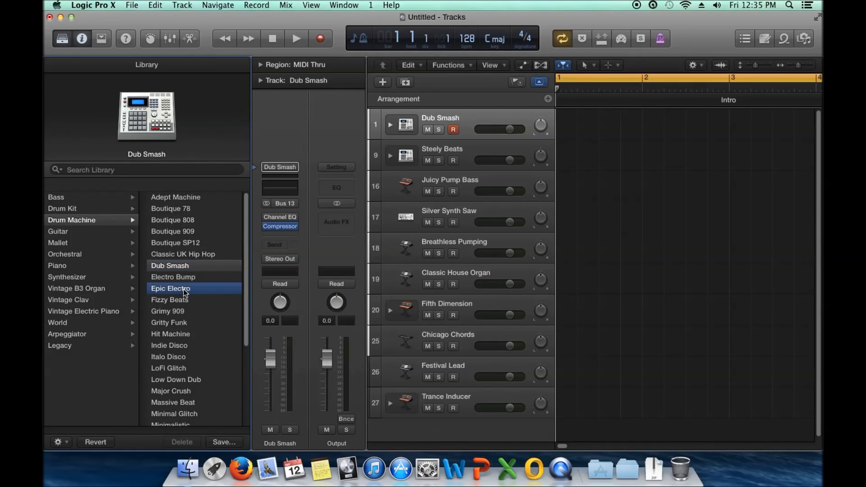
pyautogui.click(86, 234)
pyautogui.click(71, 198)
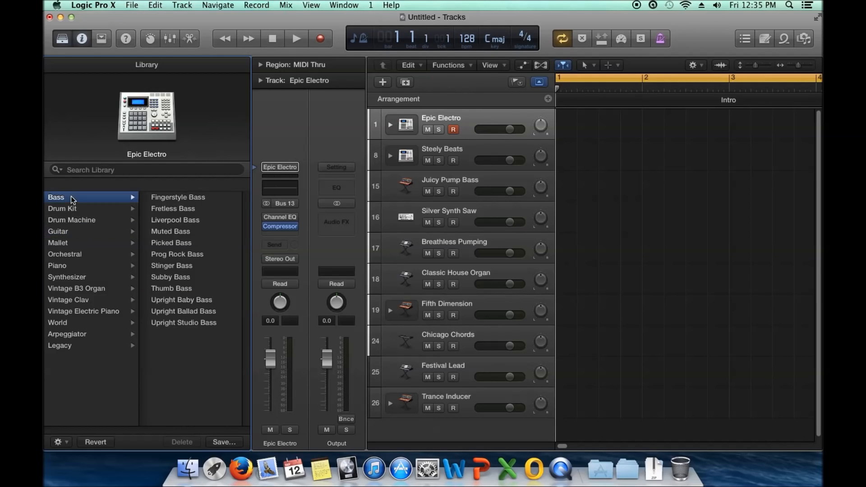
pyautogui.click(180, 199)
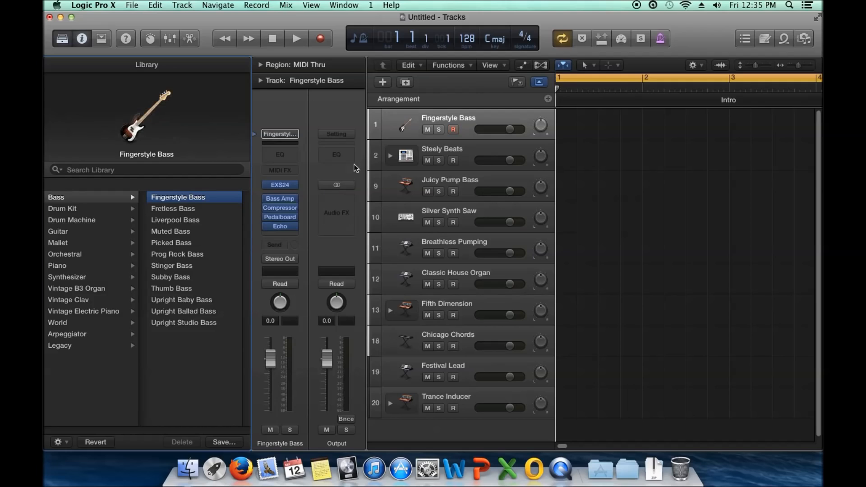
# Step: Browse the Experimental patches of the Vintage B3 Organ category, and hide the Library
pyautogui.moveTo(293, 211)
pyautogui.click(103, 289)
pyautogui.click(169, 380)
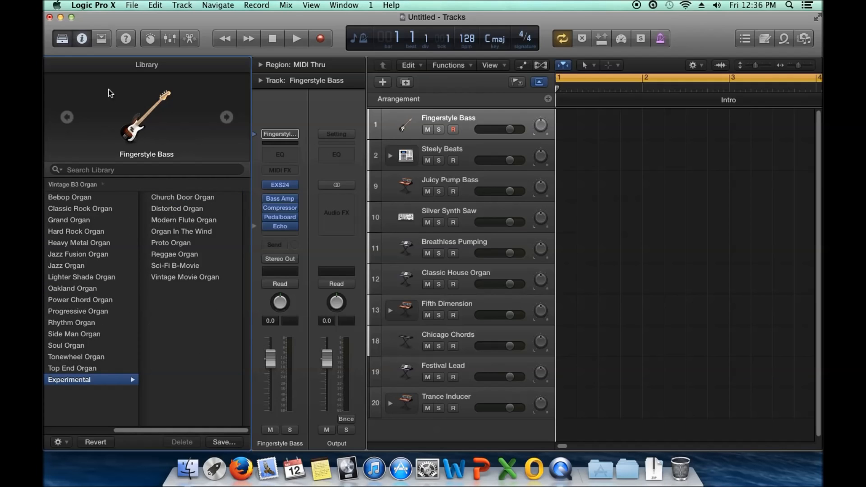
pyautogui.click(62, 40)
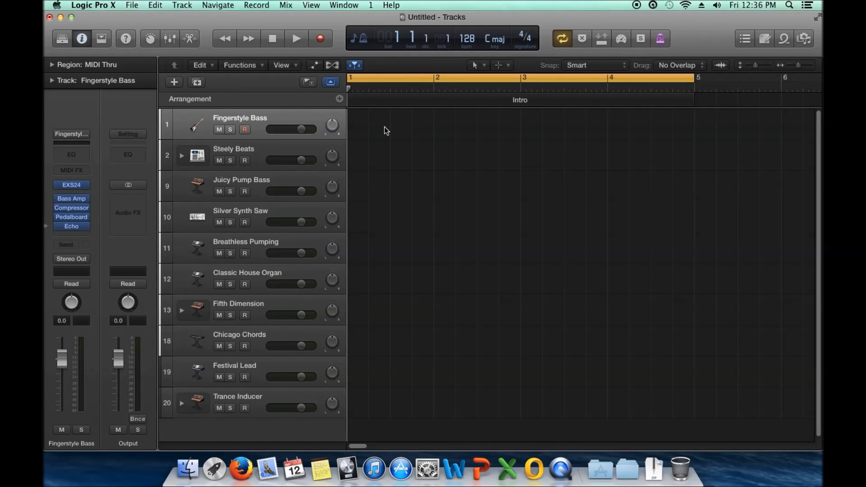
# Step: Show the media browser and examine the audio listed under Logic's Projects folder, including Getting Used to Logic X
pyautogui.click(802, 40)
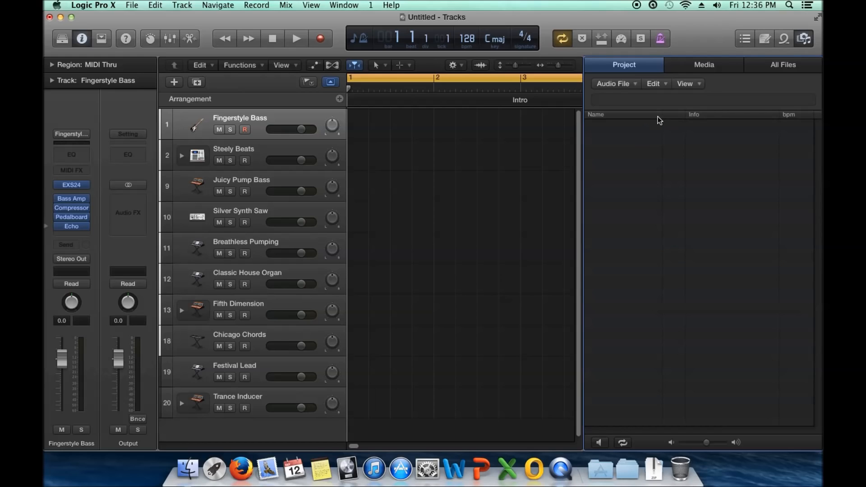
pyautogui.click(708, 69)
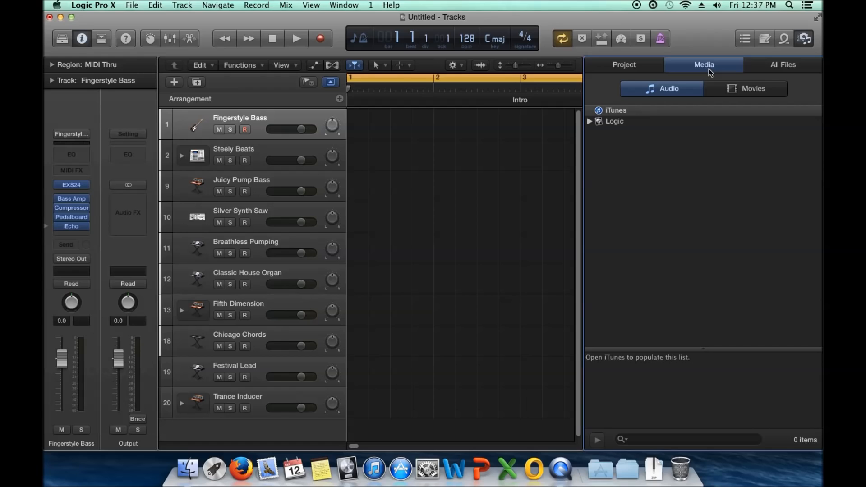
pyautogui.click(589, 121)
pyautogui.click(597, 131)
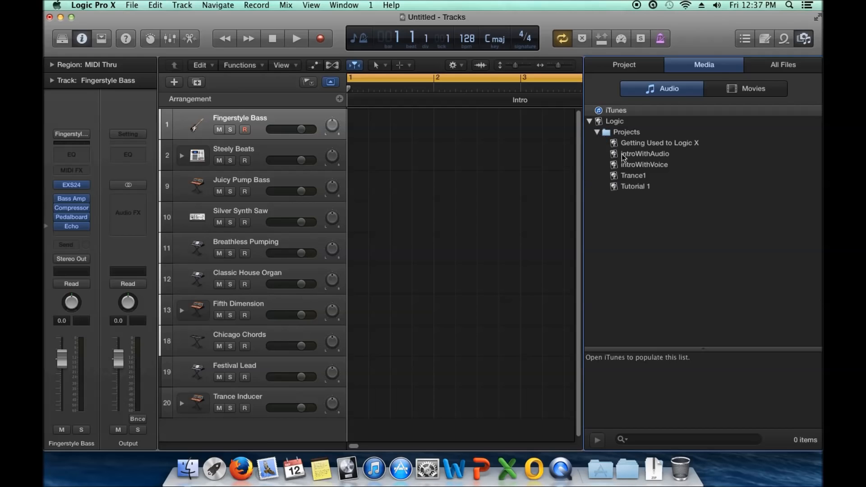
pyautogui.click(626, 142)
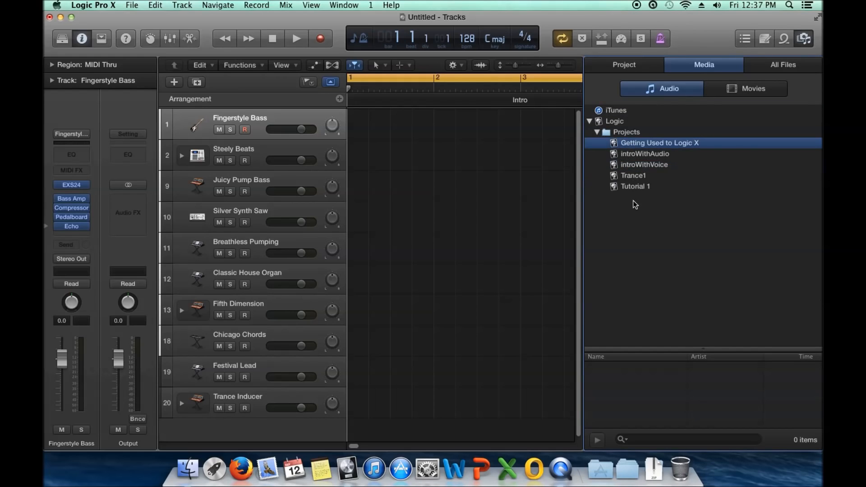
pyautogui.click(589, 121)
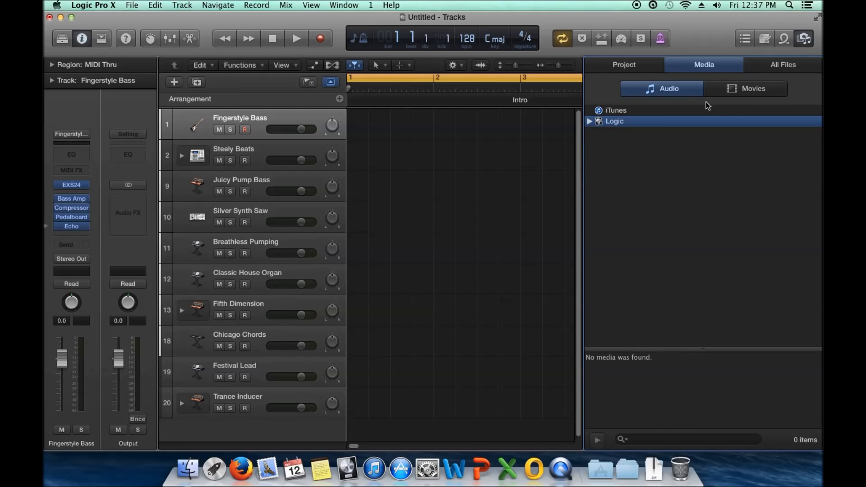
# Step: Browse all files to the Designed Samples folder inside My Samples and select the Kick_001.wav sample
pyautogui.click(772, 66)
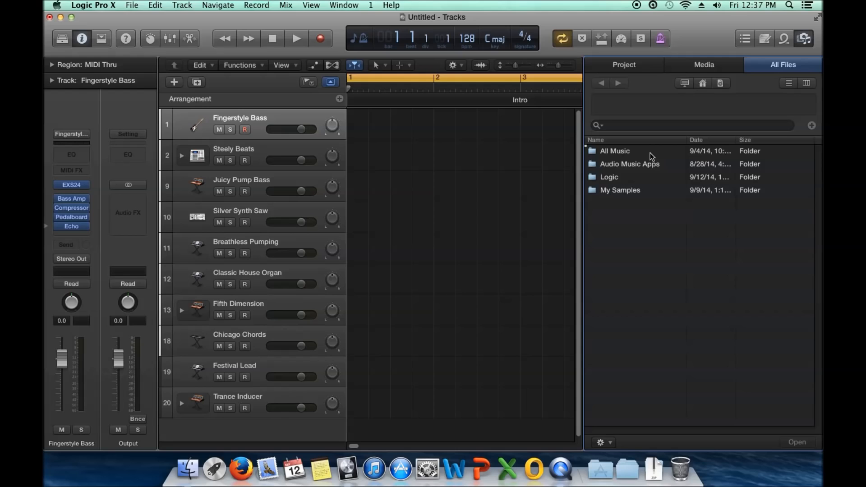
pyautogui.doubleClick(625, 191)
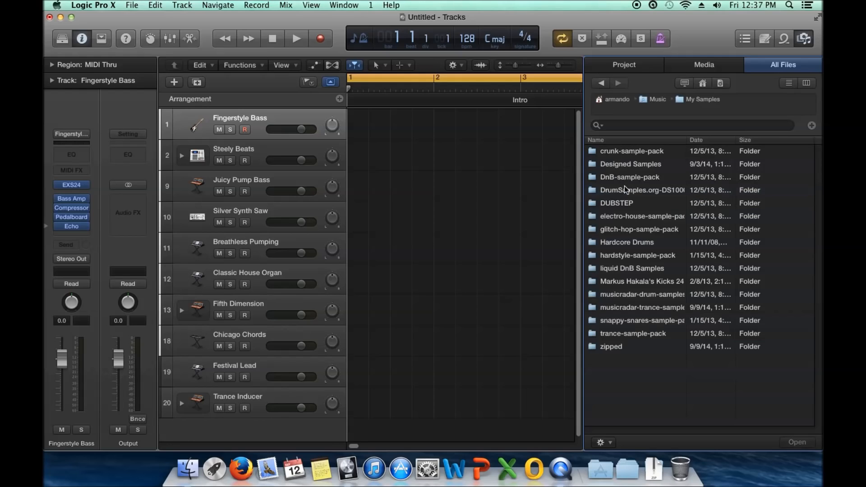
pyautogui.doubleClick(638, 164)
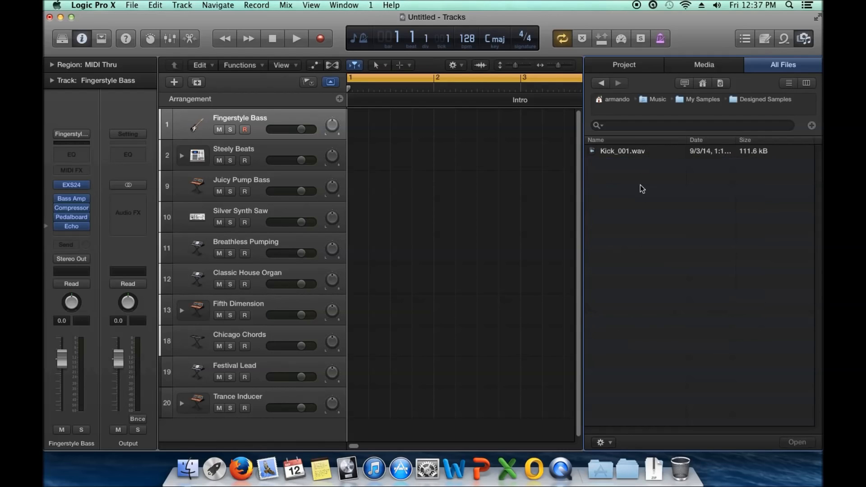
pyautogui.click(638, 151)
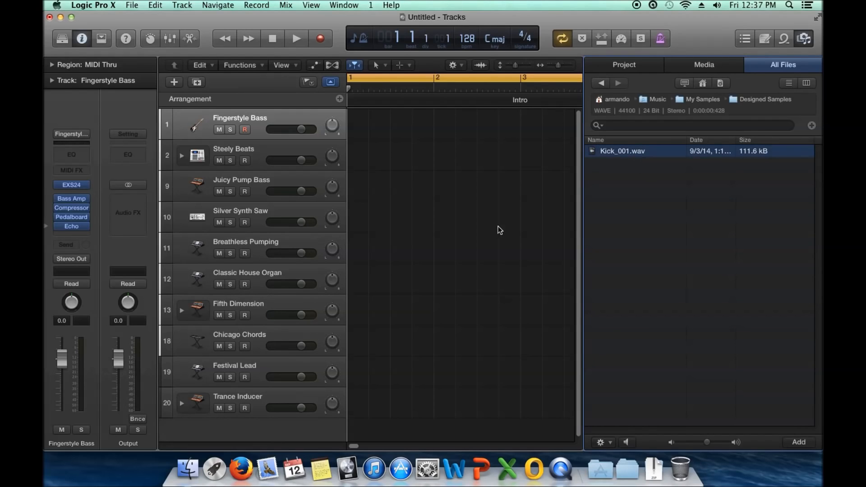
pyautogui.scroll(-1, 510, 215)
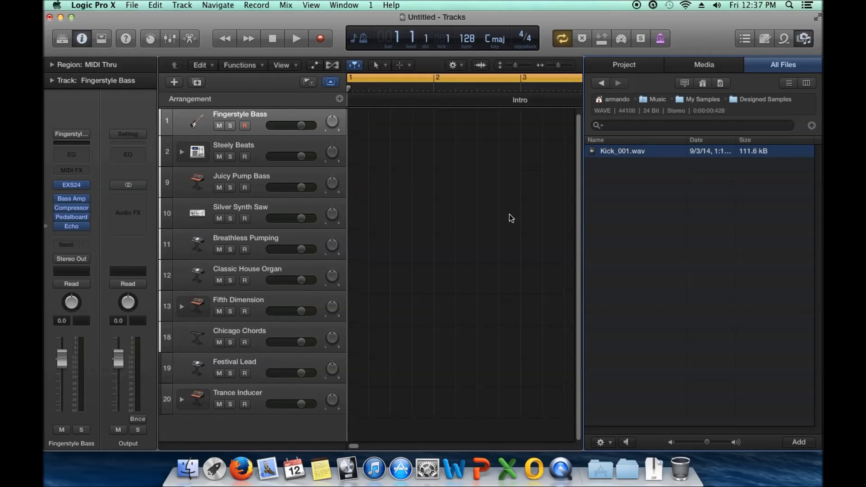
# Step: Add Kick_001.wav to a new audio track below Trance Inducer at bar 1, without importing its tempo information
pyautogui.moveTo(650, 148); pyautogui.dragTo(413, 338)
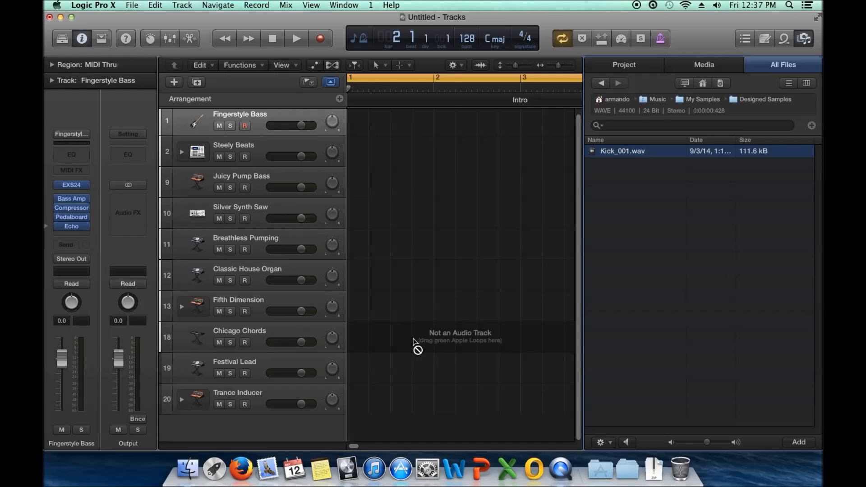
pyautogui.moveTo(413, 338); pyautogui.dragTo(359, 425)
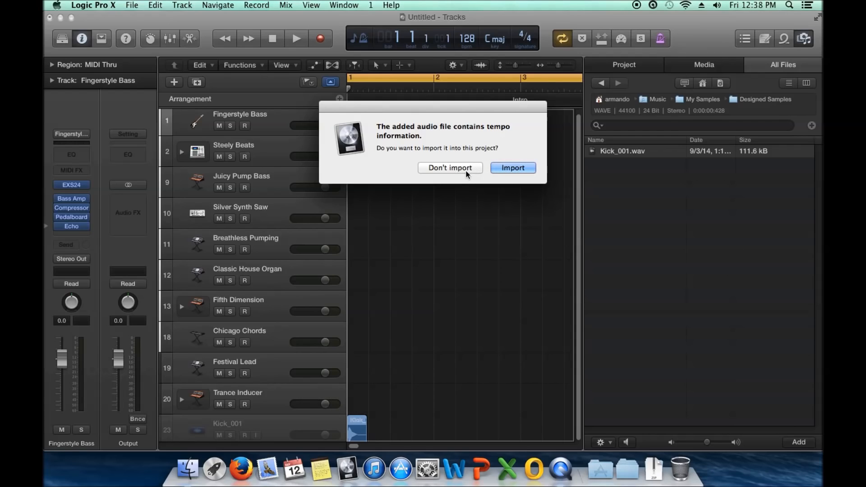
pyautogui.click(448, 168)
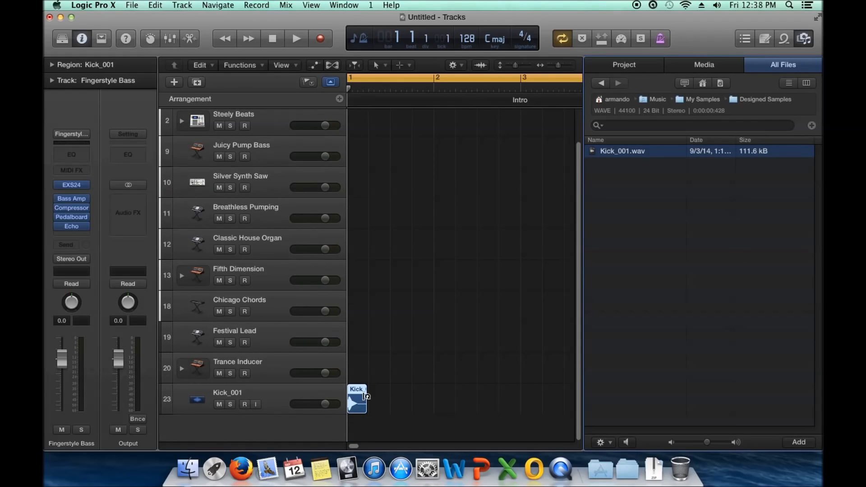
pyautogui.moveTo(353, 397)
pyautogui.mouseDown()
pyautogui.moveTo(372, 397)
pyautogui.moveTo(356, 397)
pyautogui.mouseUp()
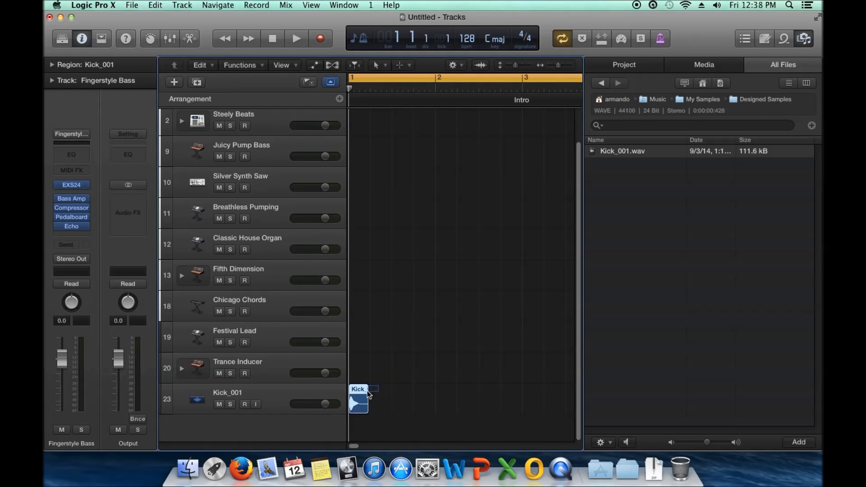
# Step: Split the Kick_001 region at the playhead, placed at position 1 1 1 161
pyautogui.click(358, 393)
pyautogui.moveTo(516, 64); pyautogui.dragTo(519, 64)
pyautogui.click(561, 64)
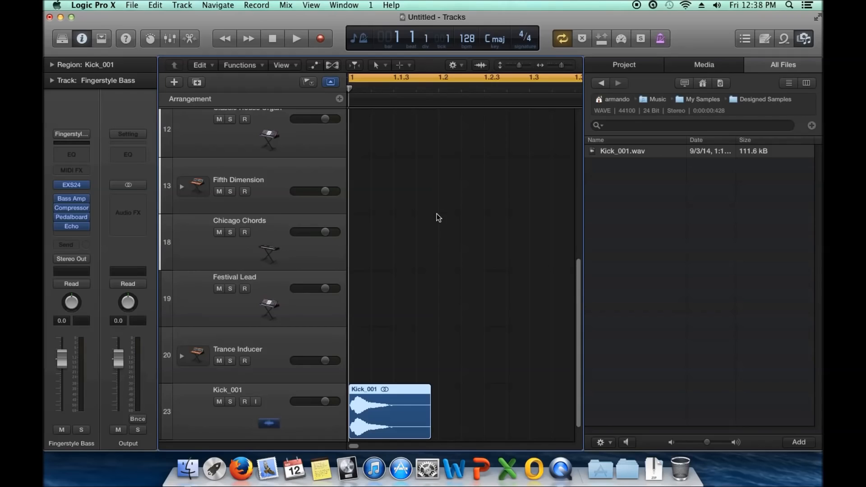
pyautogui.scroll(-2, 439, 217)
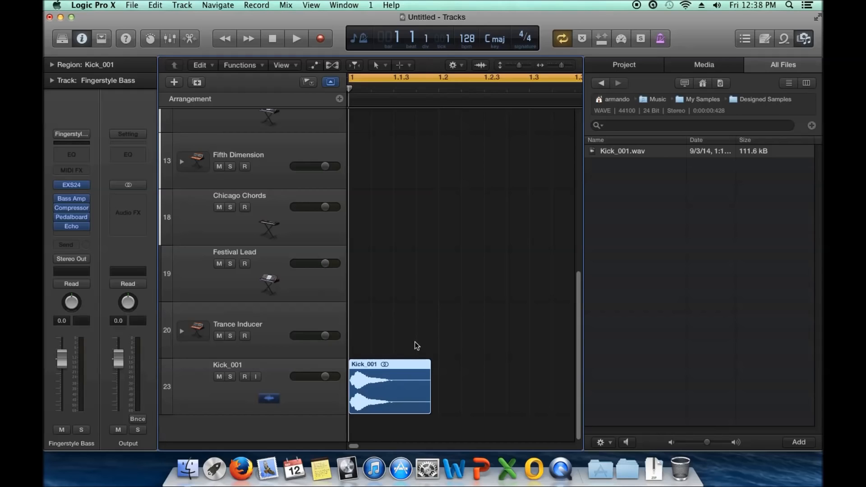
pyautogui.moveTo(520, 65); pyautogui.dragTo(565, 65)
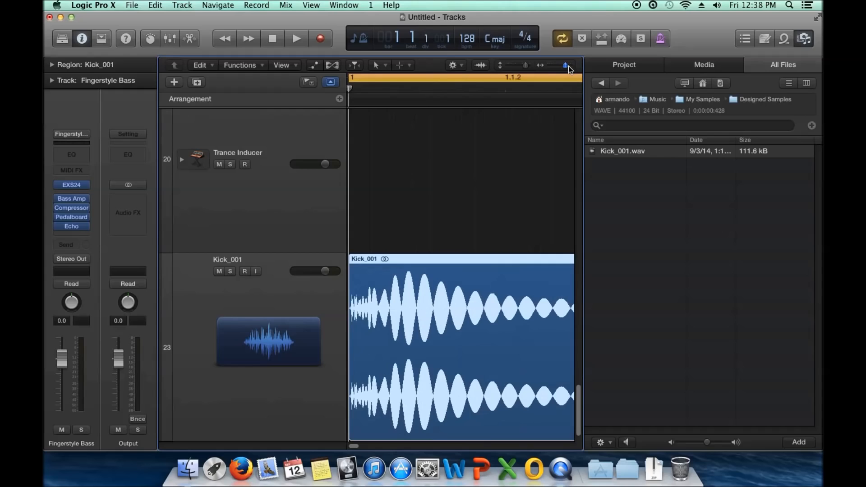
pyautogui.scroll(-1, 499, 183)
pyautogui.moveTo(566, 65); pyautogui.dragTo(523, 67)
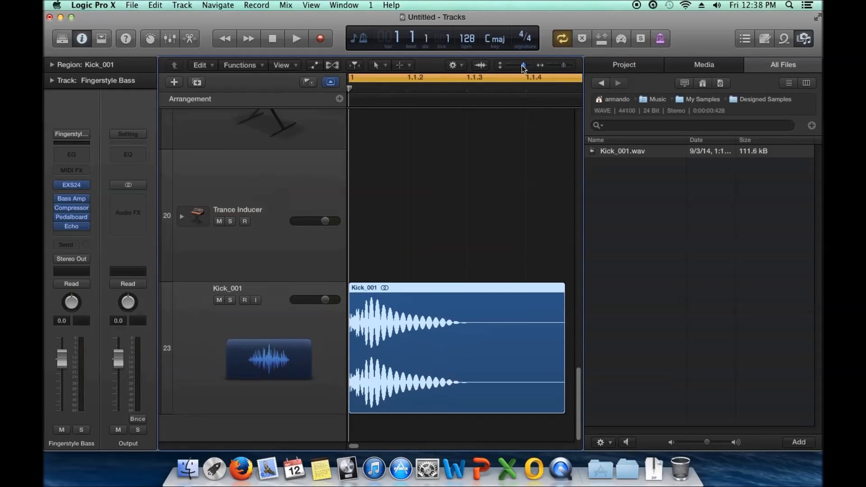
pyautogui.moveTo(349, 88); pyautogui.dragTo(388, 203)
pyautogui.press('super+f')
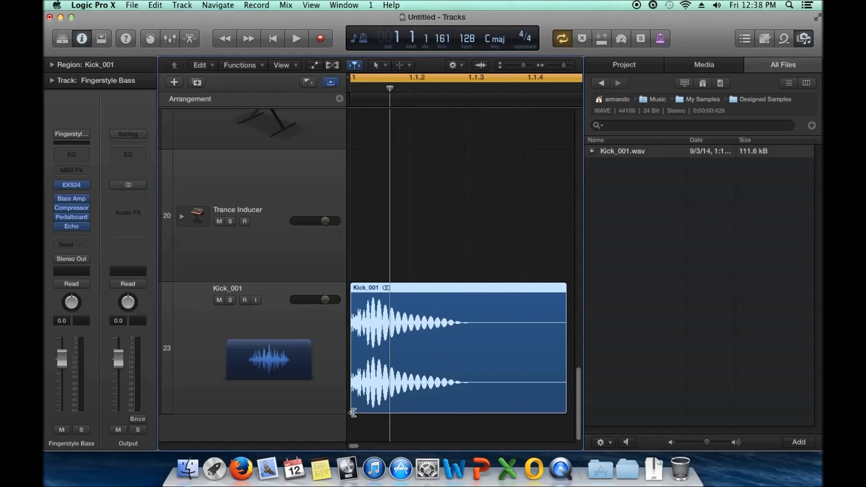
pyautogui.rightClick(422, 326)
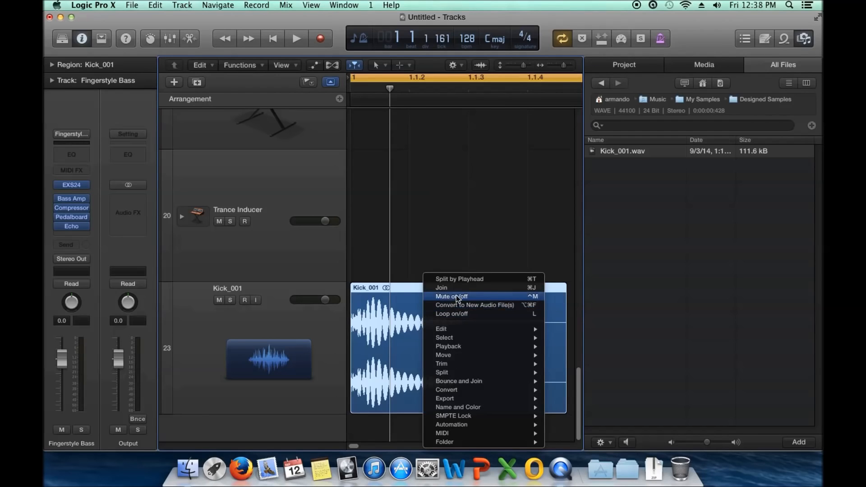
pyautogui.click(474, 279)
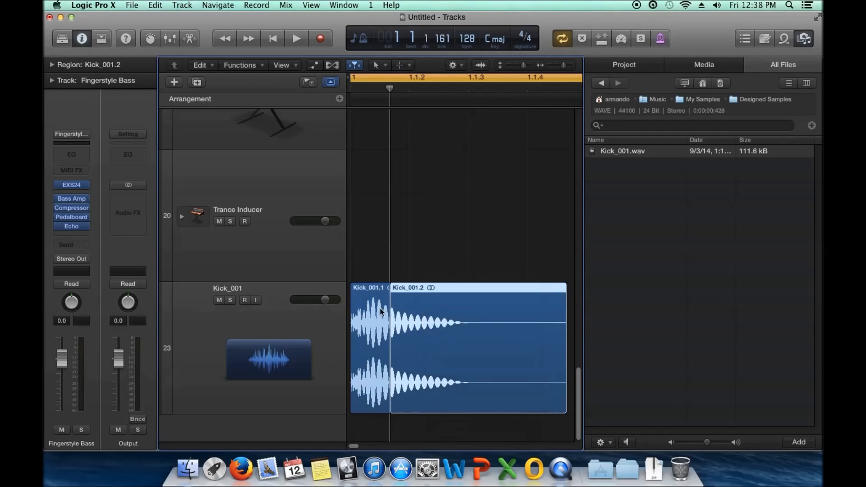
# Step: Delete the first part of the split kick and extend the start of the remaining Kick_001.2 region back to bar 1
pyautogui.click(381, 309)
pyautogui.press('Delete')
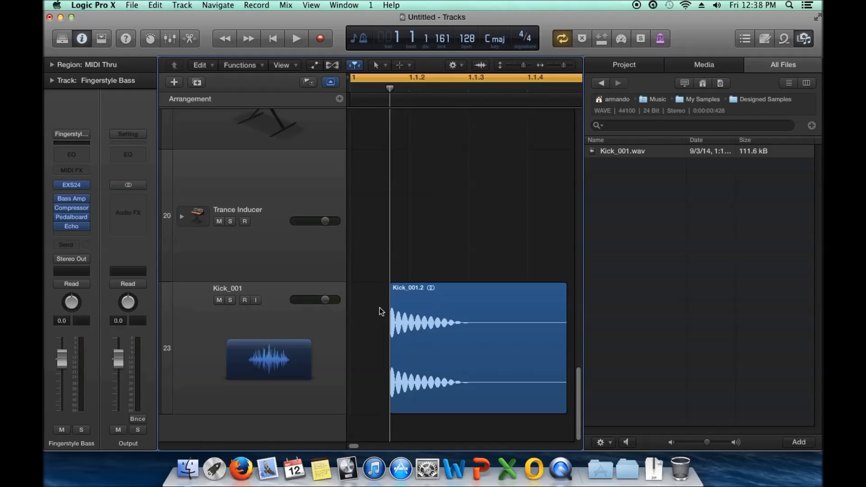
pyautogui.click(395, 88)
pyautogui.moveTo(395, 89); pyautogui.dragTo(459, 104)
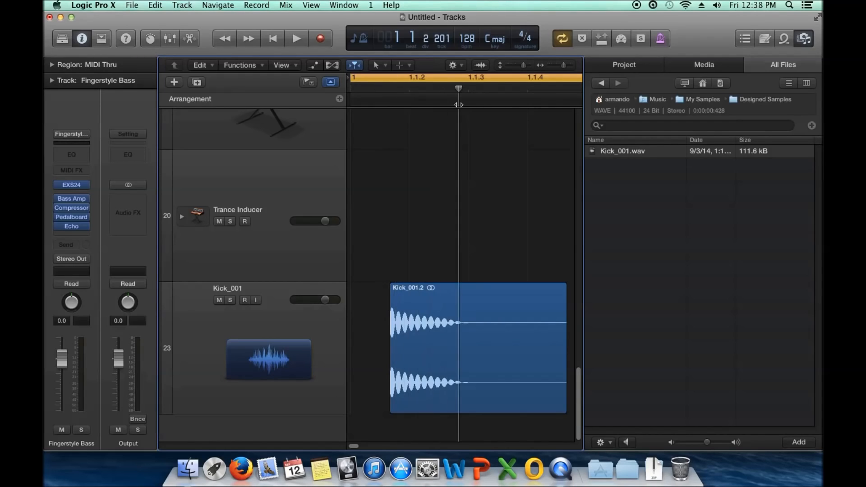
pyautogui.moveTo(388, 411); pyautogui.dragTo(349, 410)
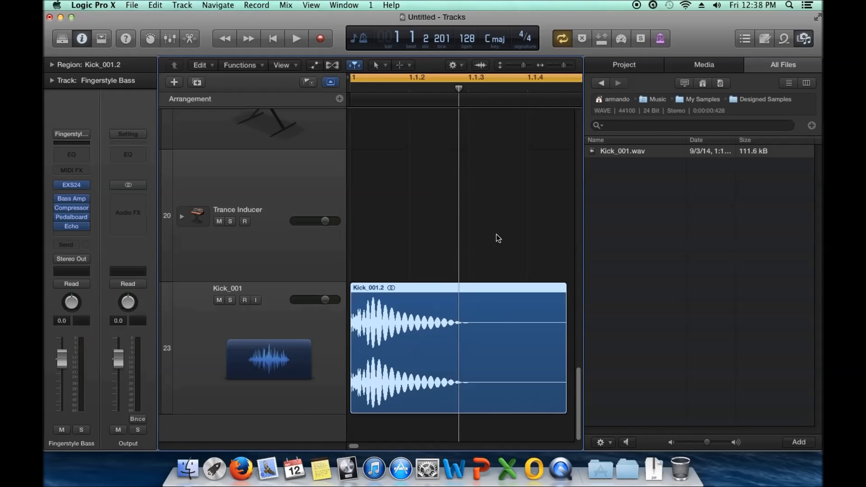
# Step: Create an empty MIDI region at bar 1 of the Fingerstyle Bass track and return the playhead to the start
pyautogui.moveTo(564, 66)
pyautogui.mouseDown()
pyautogui.moveTo(518, 66)
pyautogui.moveTo(559, 68)
pyautogui.mouseUp()
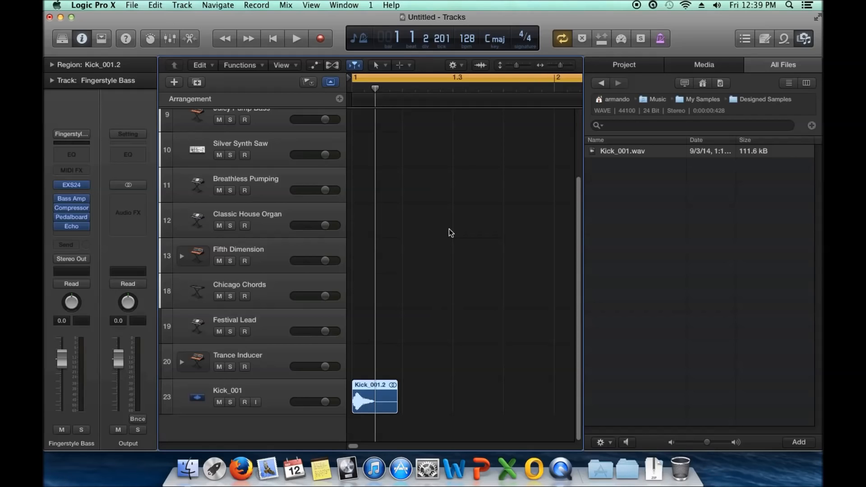
pyautogui.scroll(4, 448, 228)
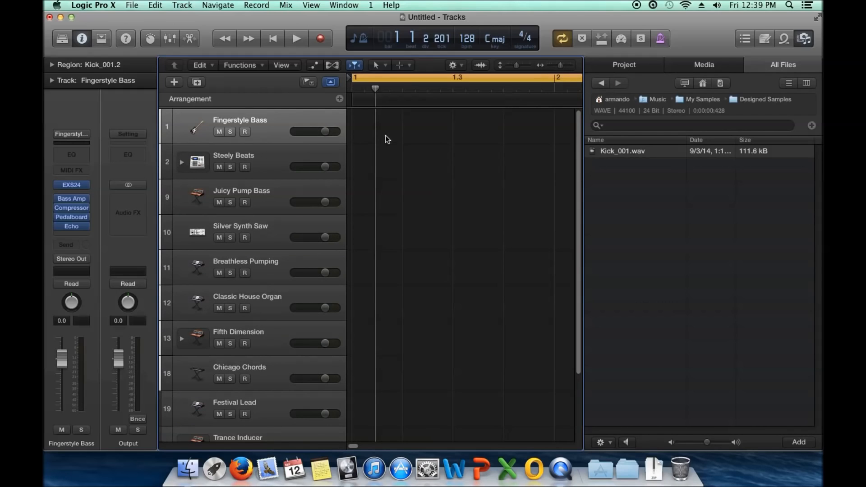
pyautogui.rightClick(363, 133)
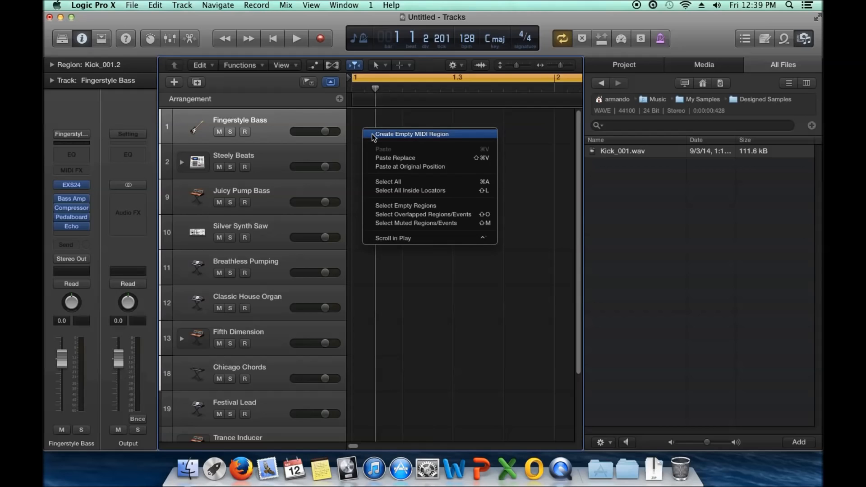
pyautogui.rightClick(366, 119)
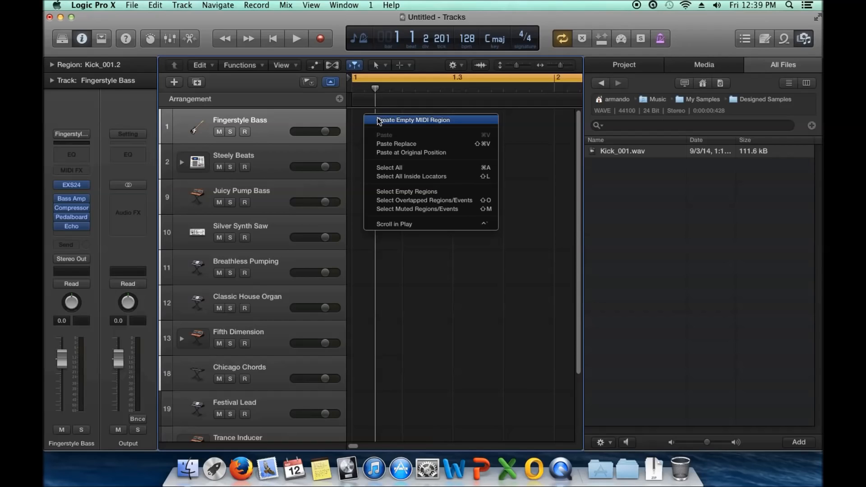
pyautogui.click(412, 121)
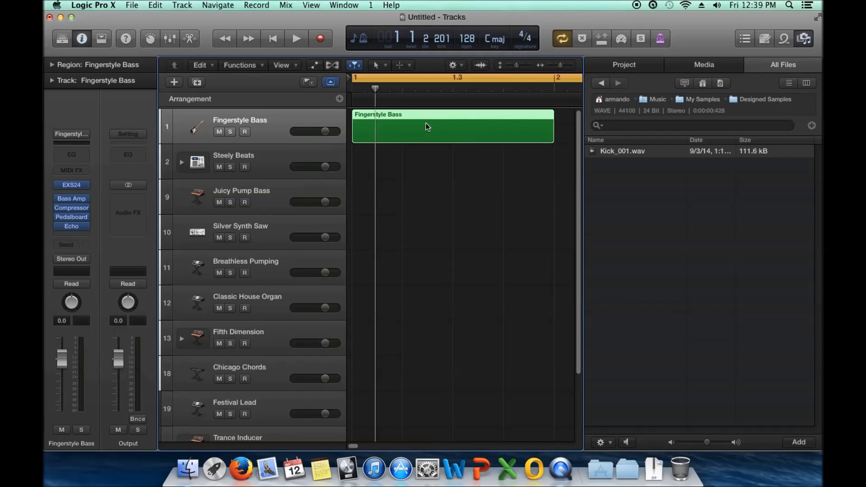
pyautogui.click(364, 88)
pyautogui.moveTo(365, 88); pyautogui.dragTo(350, 106)
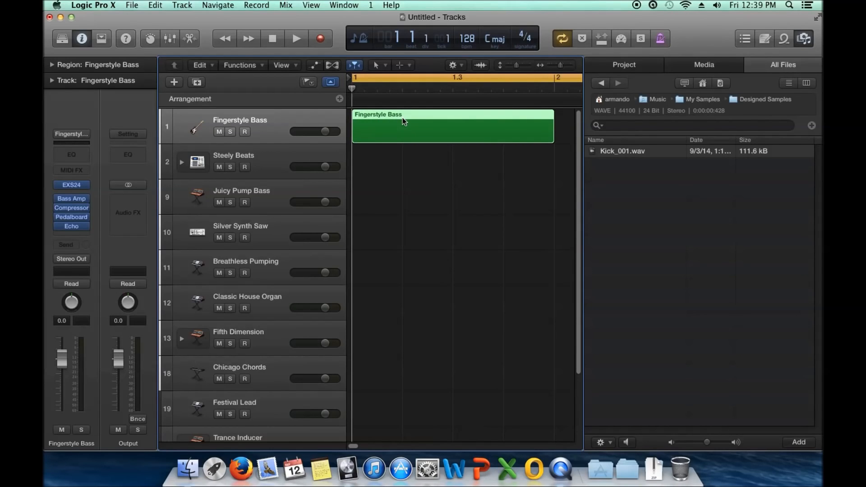
# Step: Hide the media browser and open the Fingerstyle Bass region in an enlarged Piano Roll, auditioning keys around C2
pyautogui.click(802, 44)
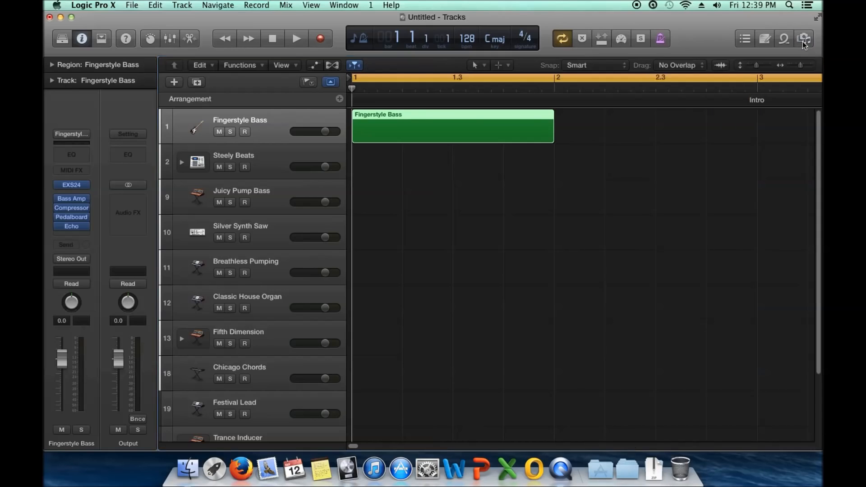
pyautogui.doubleClick(392, 122)
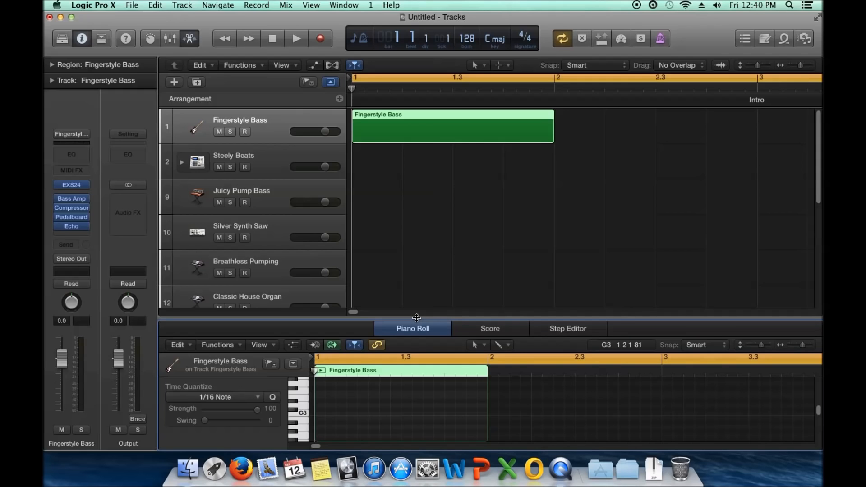
pyautogui.moveTo(417, 317); pyautogui.dragTo(418, 221)
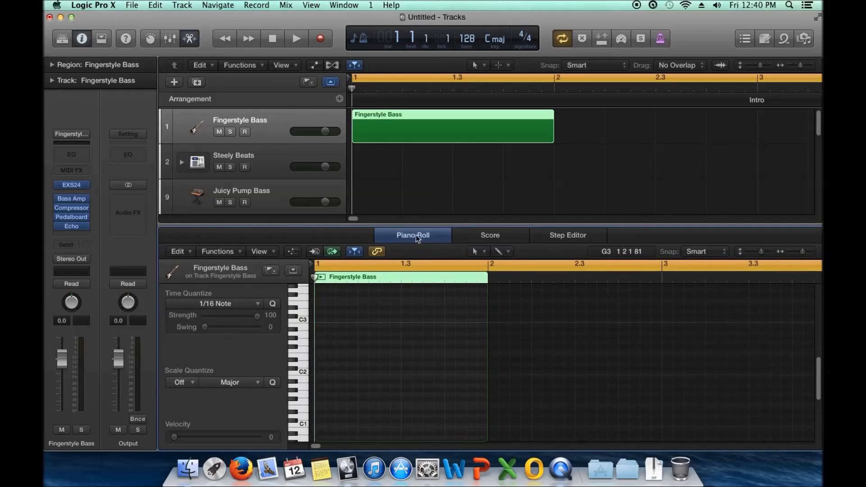
pyautogui.click(302, 372)
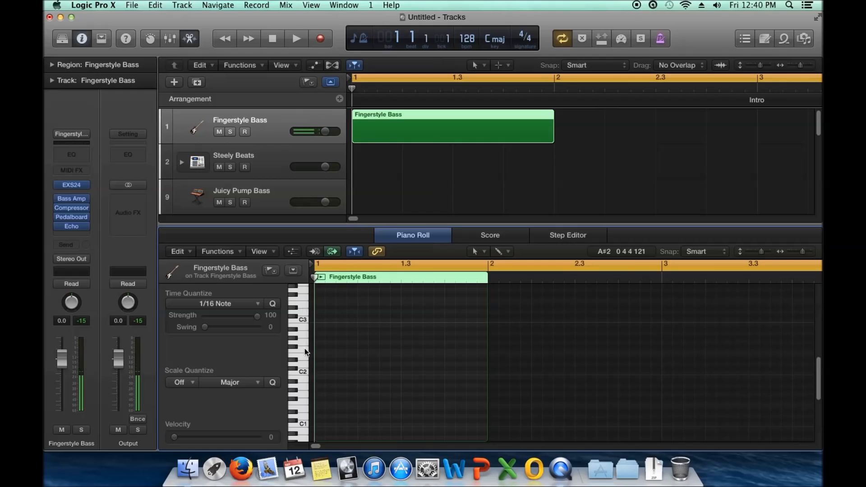
pyautogui.moveTo(325, 277); pyautogui.dragTo(370, 279)
pyautogui.moveTo(415, 89); pyautogui.dragTo(350, 92)
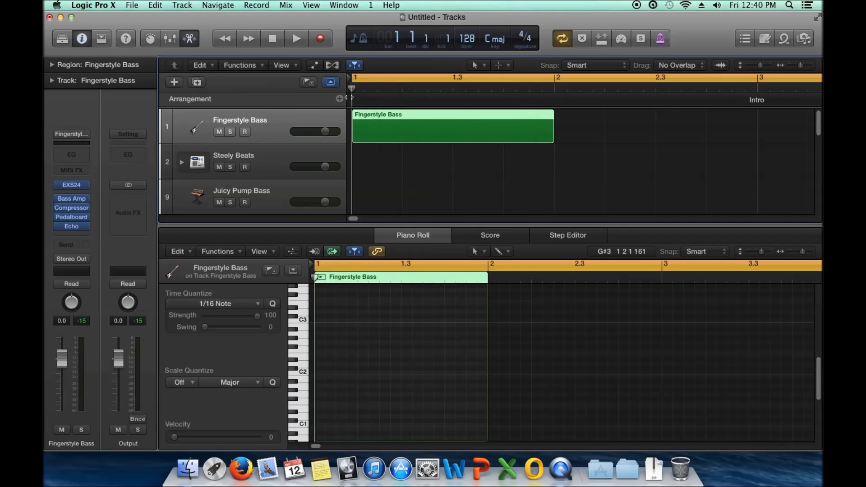
# Step: Create a C2 note on beat 1 and a D2 note on beat 2 of the region, and return the playhead to the start
pyautogui.rightClick(321, 372)
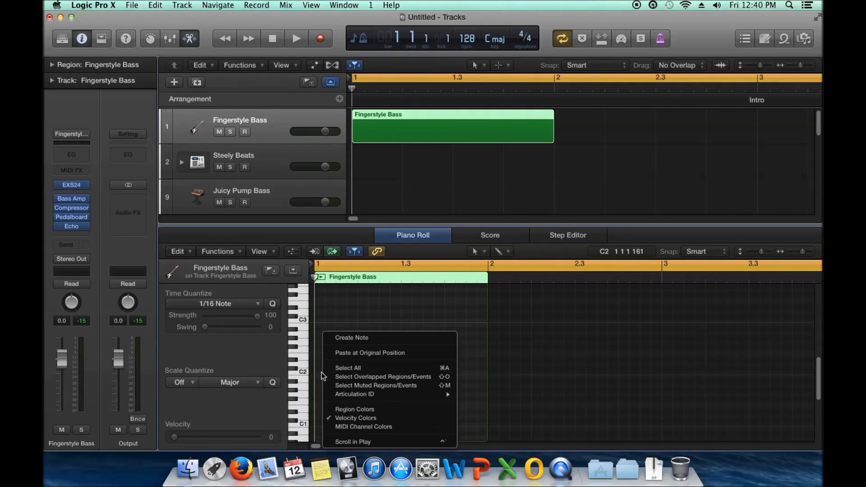
pyautogui.click(353, 339)
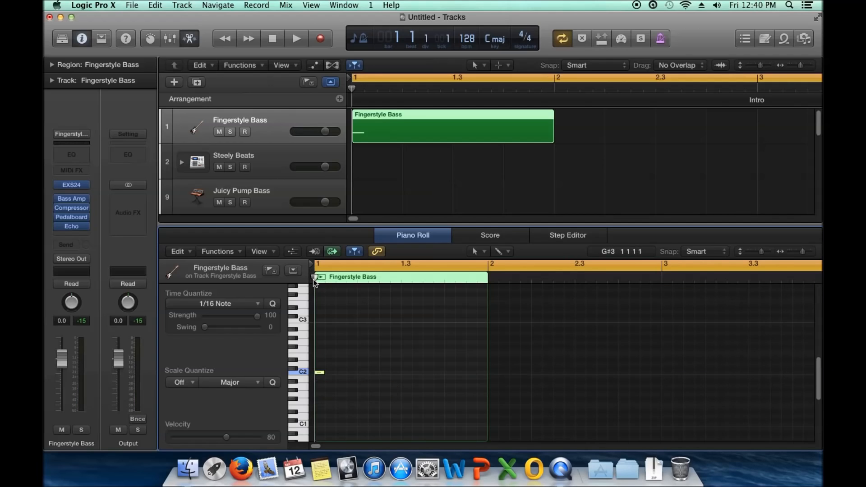
pyautogui.moveTo(315, 275); pyautogui.dragTo(357, 277)
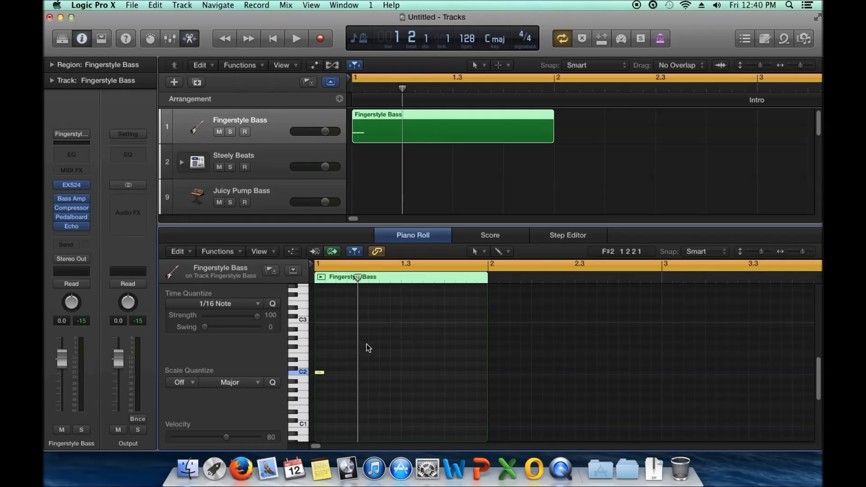
pyautogui.rightClick(365, 366)
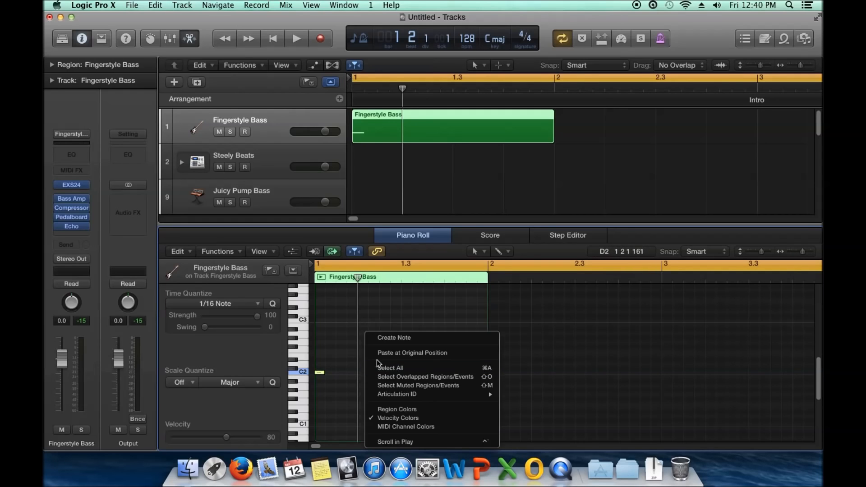
pyautogui.click(387, 337)
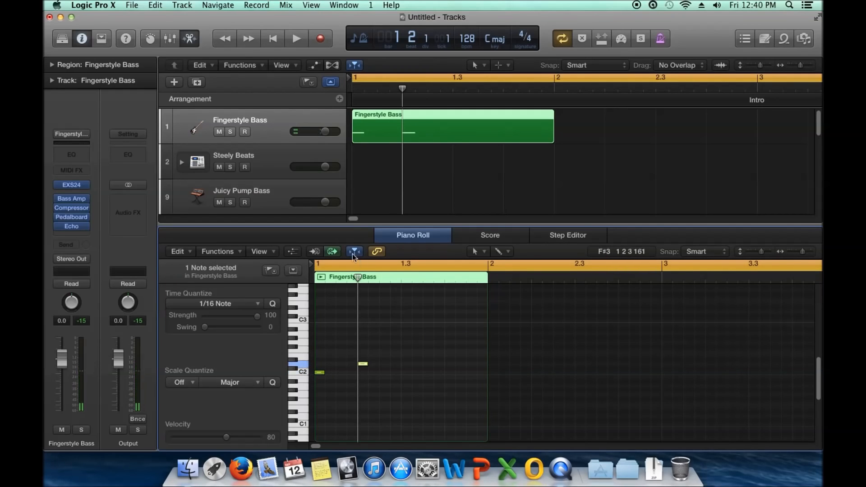
pyautogui.moveTo(360, 277); pyautogui.dragTo(314, 277)
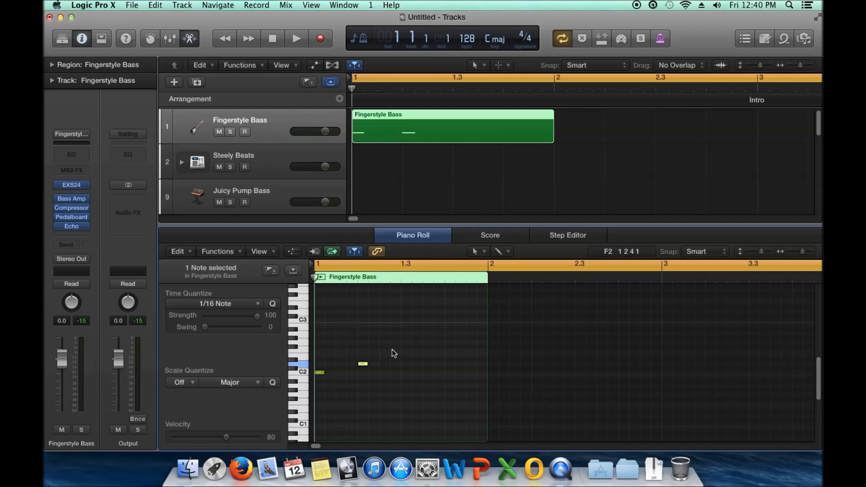
# Step: View the Fingerstyle Bass notes in the Score editor, and close and reopen the region's Piano Roll
pyautogui.click(489, 236)
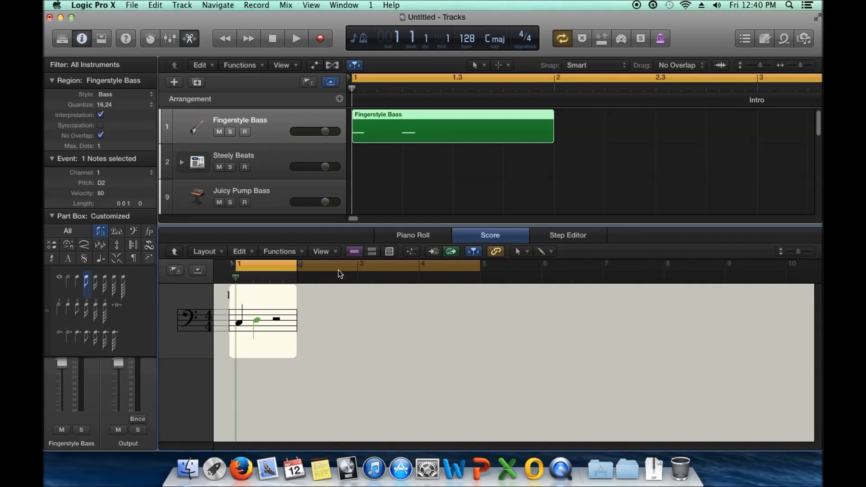
pyautogui.click(423, 234)
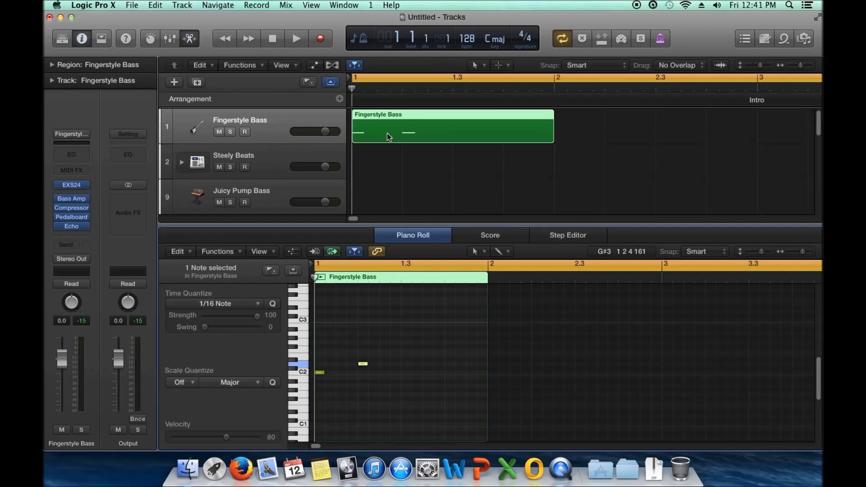
pyautogui.moveTo(419, 224); pyautogui.dragTo(413, 438)
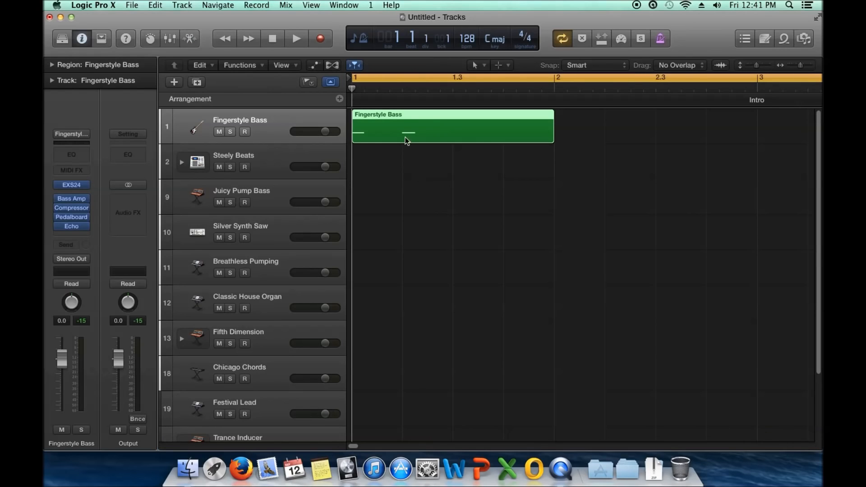
pyautogui.doubleClick(399, 123)
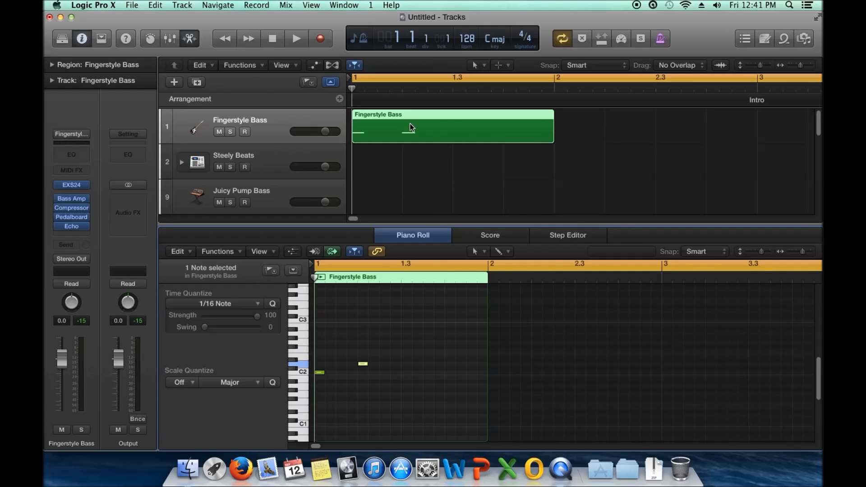
# Step: Close the Piano Roll, then play the arrangement from bar 1 with the Fingerstyle Bass region deselected, stopping in bar 2
pyautogui.press('e')
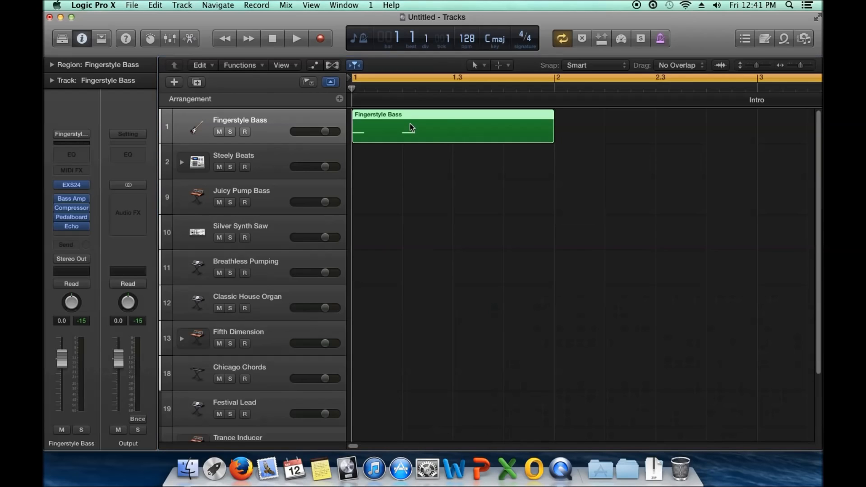
pyautogui.click(440, 176)
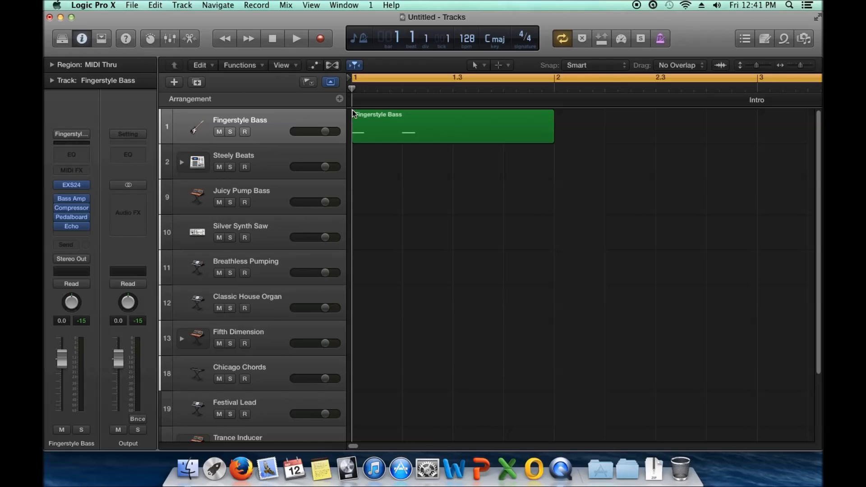
pyautogui.click(297, 37)
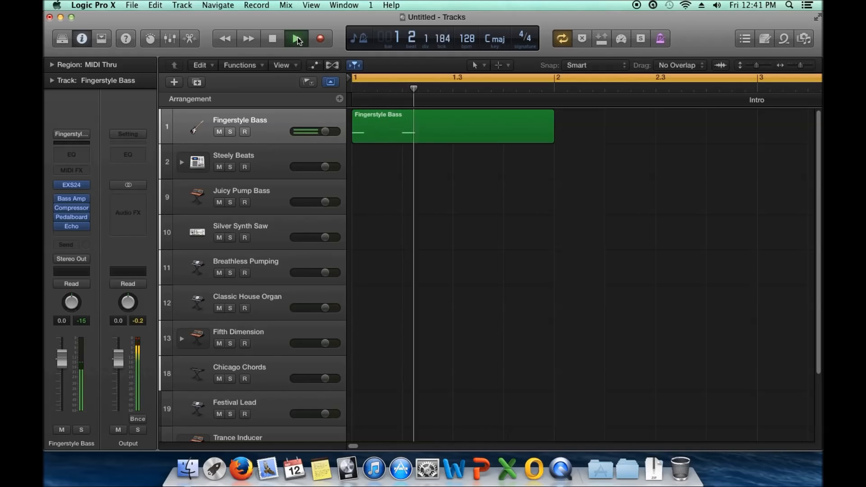
pyautogui.click(273, 40)
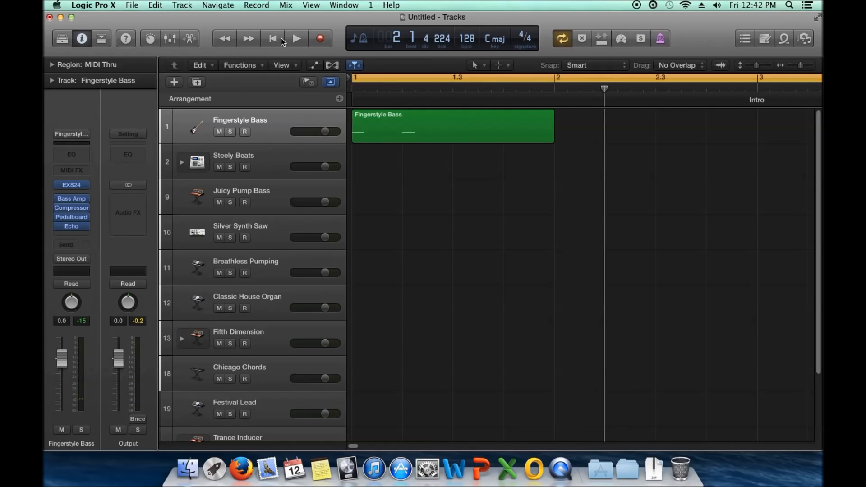
pyautogui.scroll(-3, 375, 138)
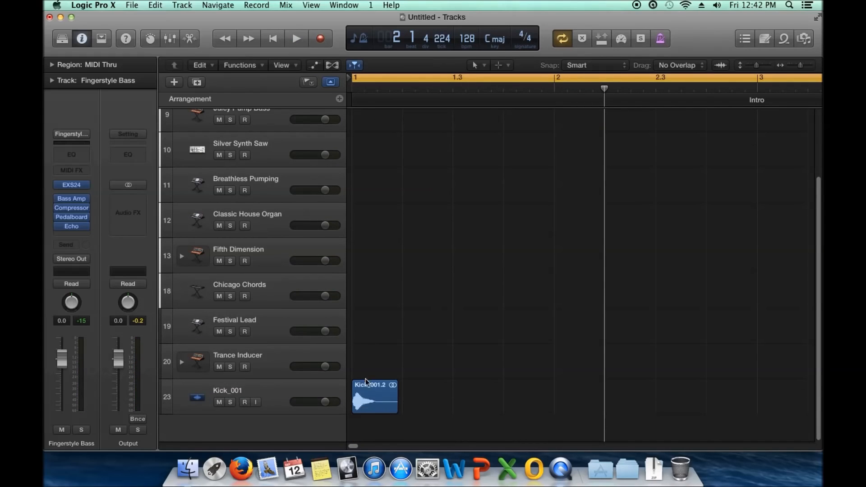
pyautogui.scroll(3, 365, 372)
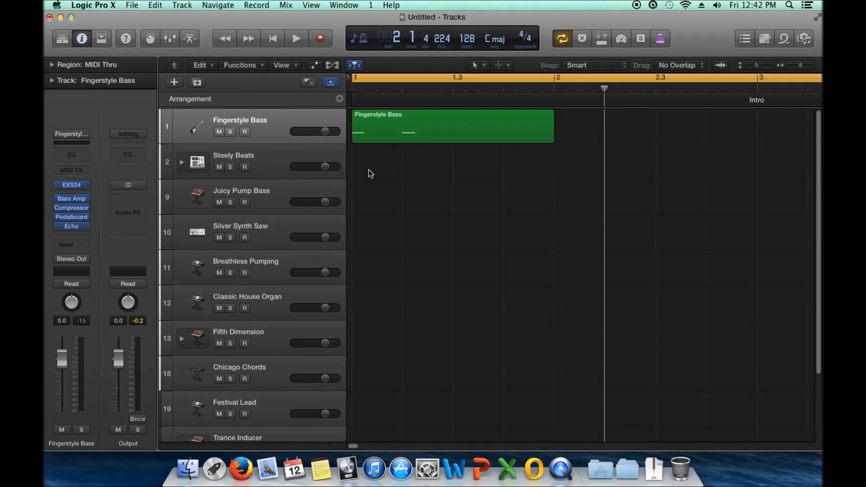
# Step: Return the playhead to bar 1 and play the Fingerstyle Bass notes again, stopping in bar 2
pyautogui.press('Return')
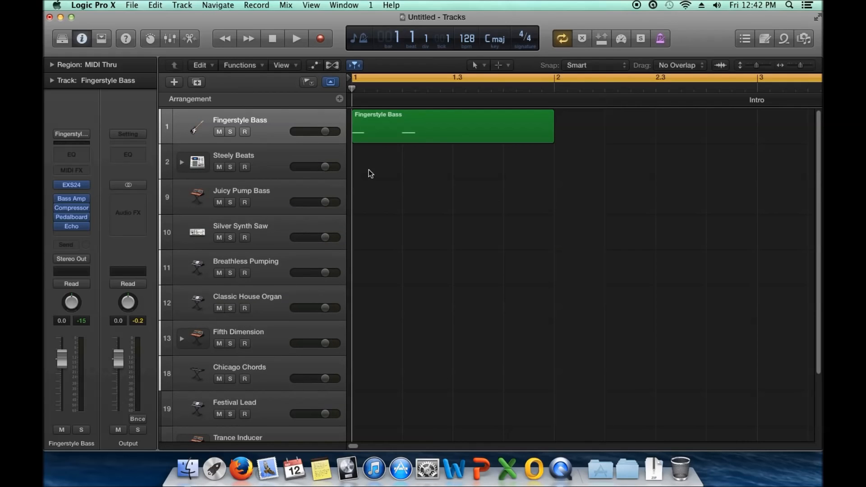
pyautogui.click(296, 39)
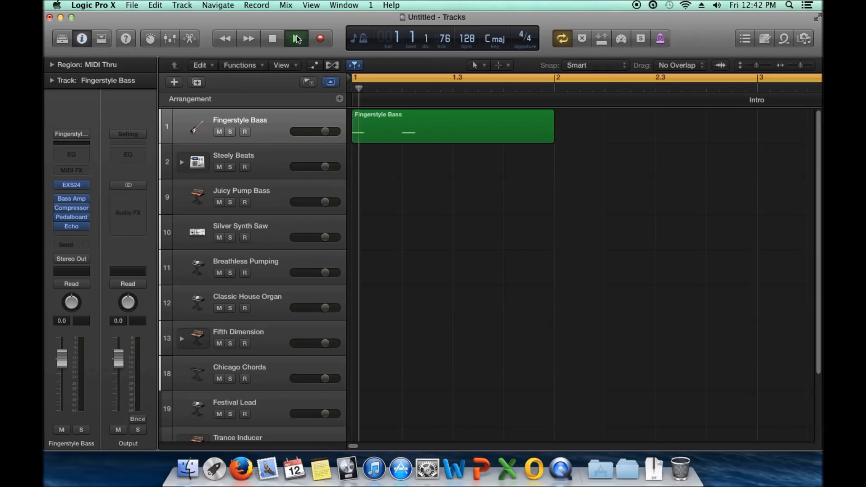
pyautogui.click(273, 39)
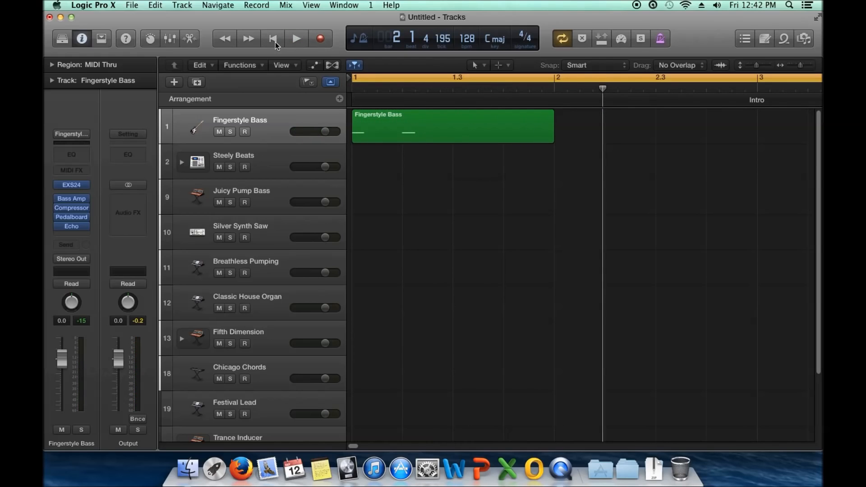
# Step: Return the playhead to the project start and switch the cycle area off and back on
pyautogui.click(274, 39)
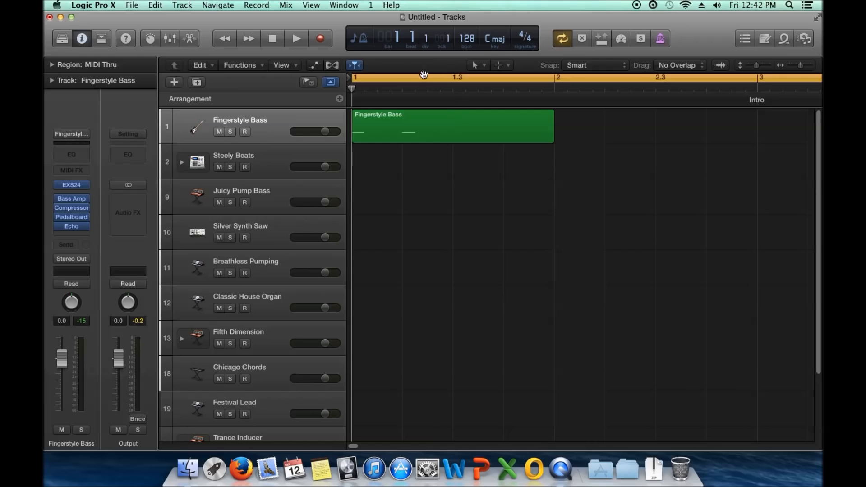
pyautogui.click(466, 79)
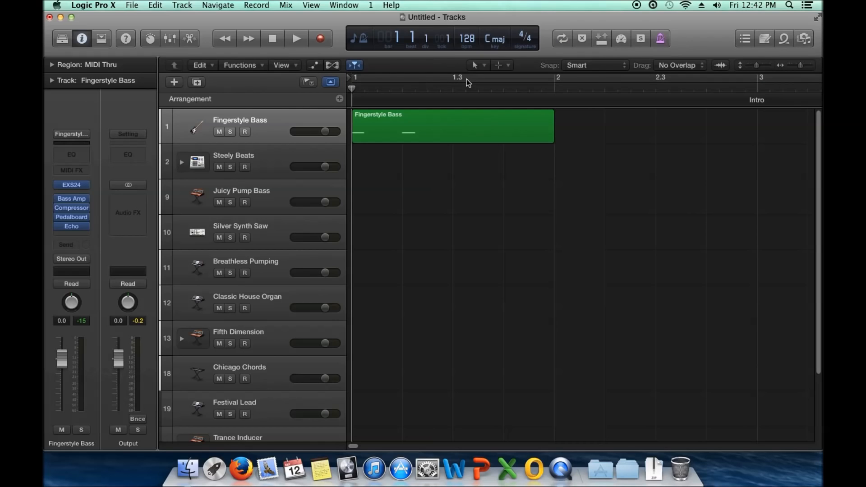
pyautogui.click(466, 79)
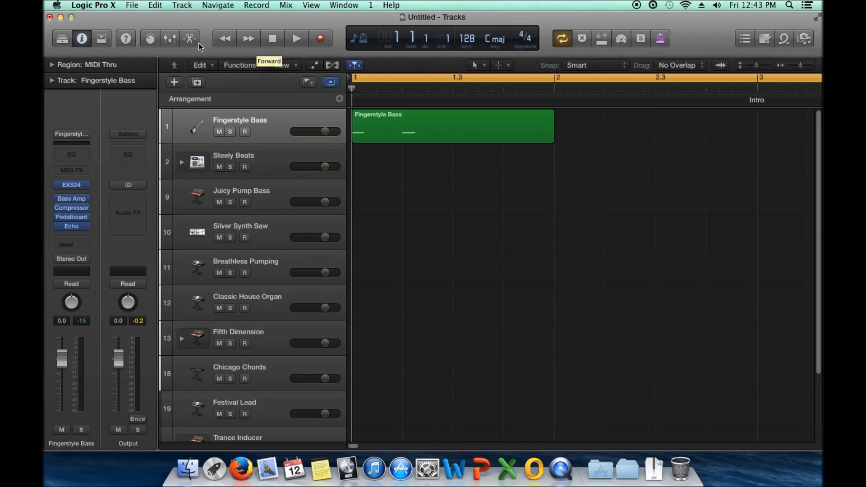
# Step: Show the Mixer, examine the tracks' pan controls and volume faders, and hide it again
pyautogui.click(169, 41)
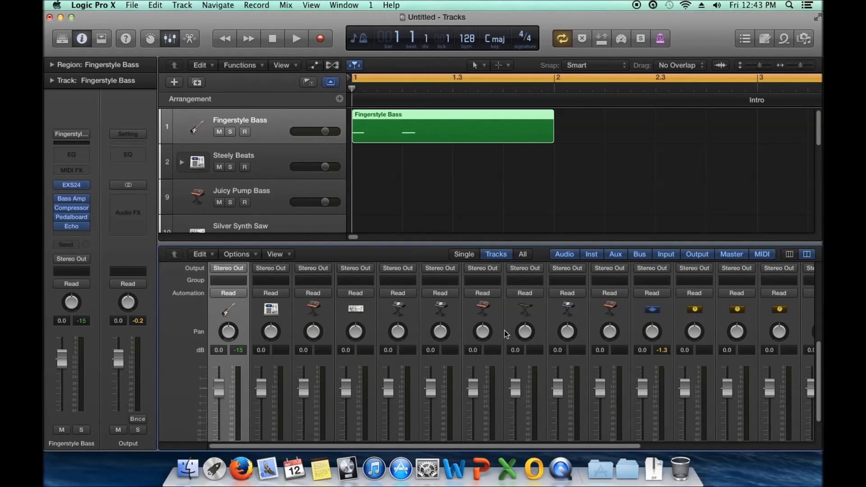
pyautogui.scroll(-1, 504, 334)
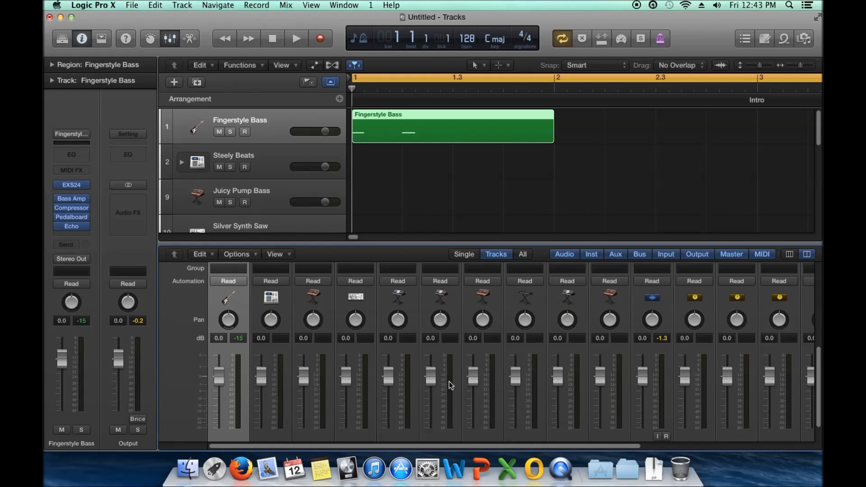
pyautogui.click(171, 40)
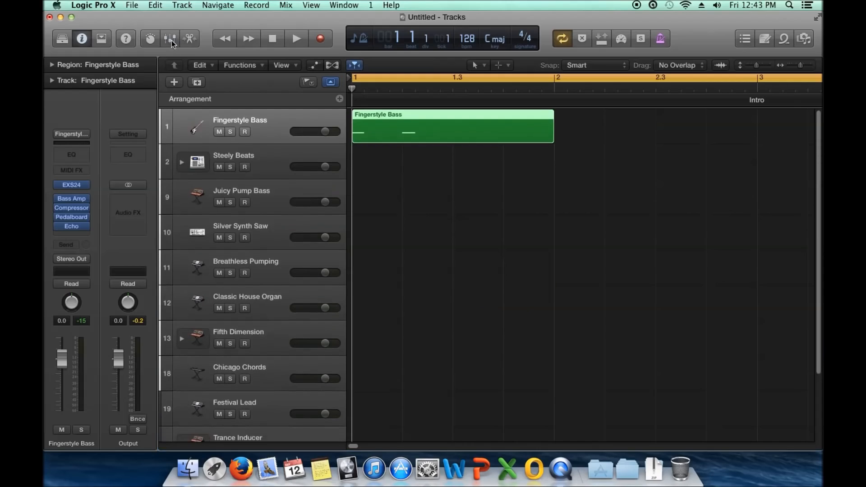